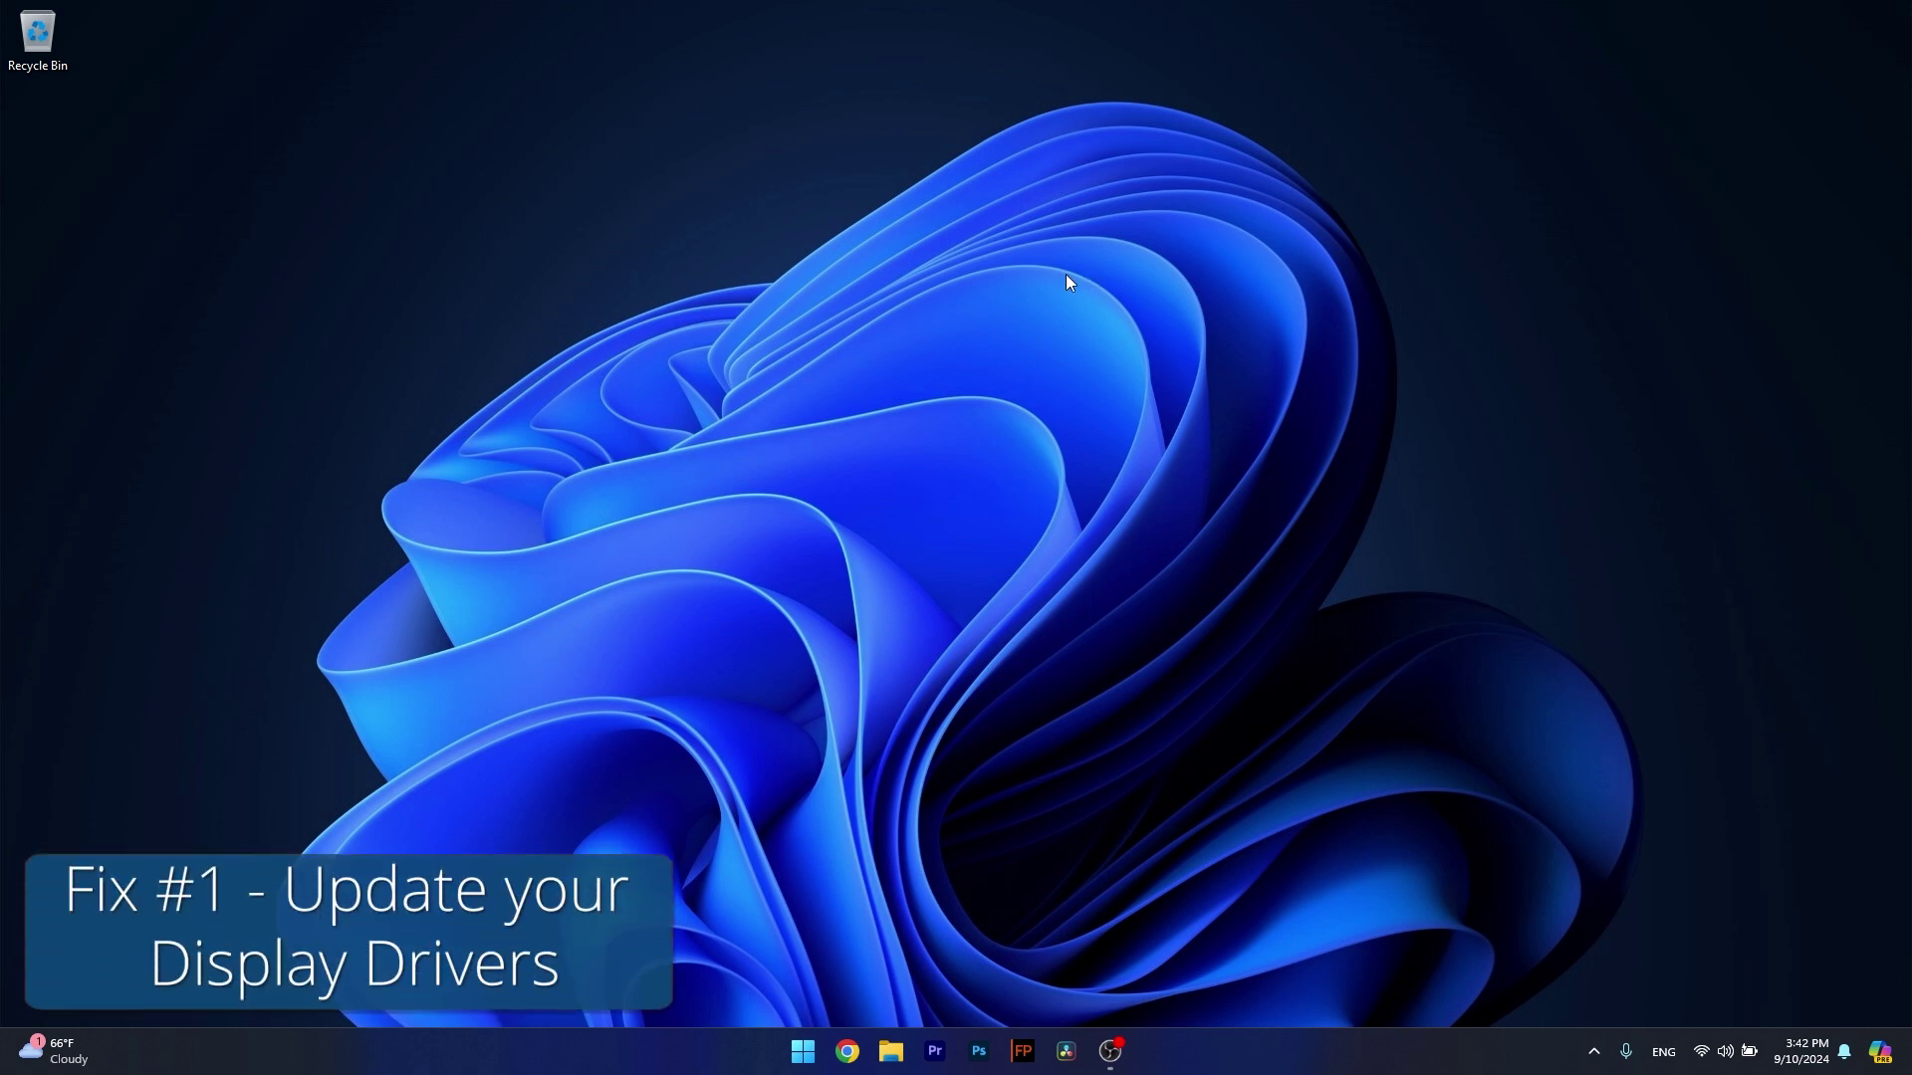
Search automatically for a newer NVIDIA GeForce RTX 4070 Laptop GPU driver in Device Manager
right_click(804, 1052)
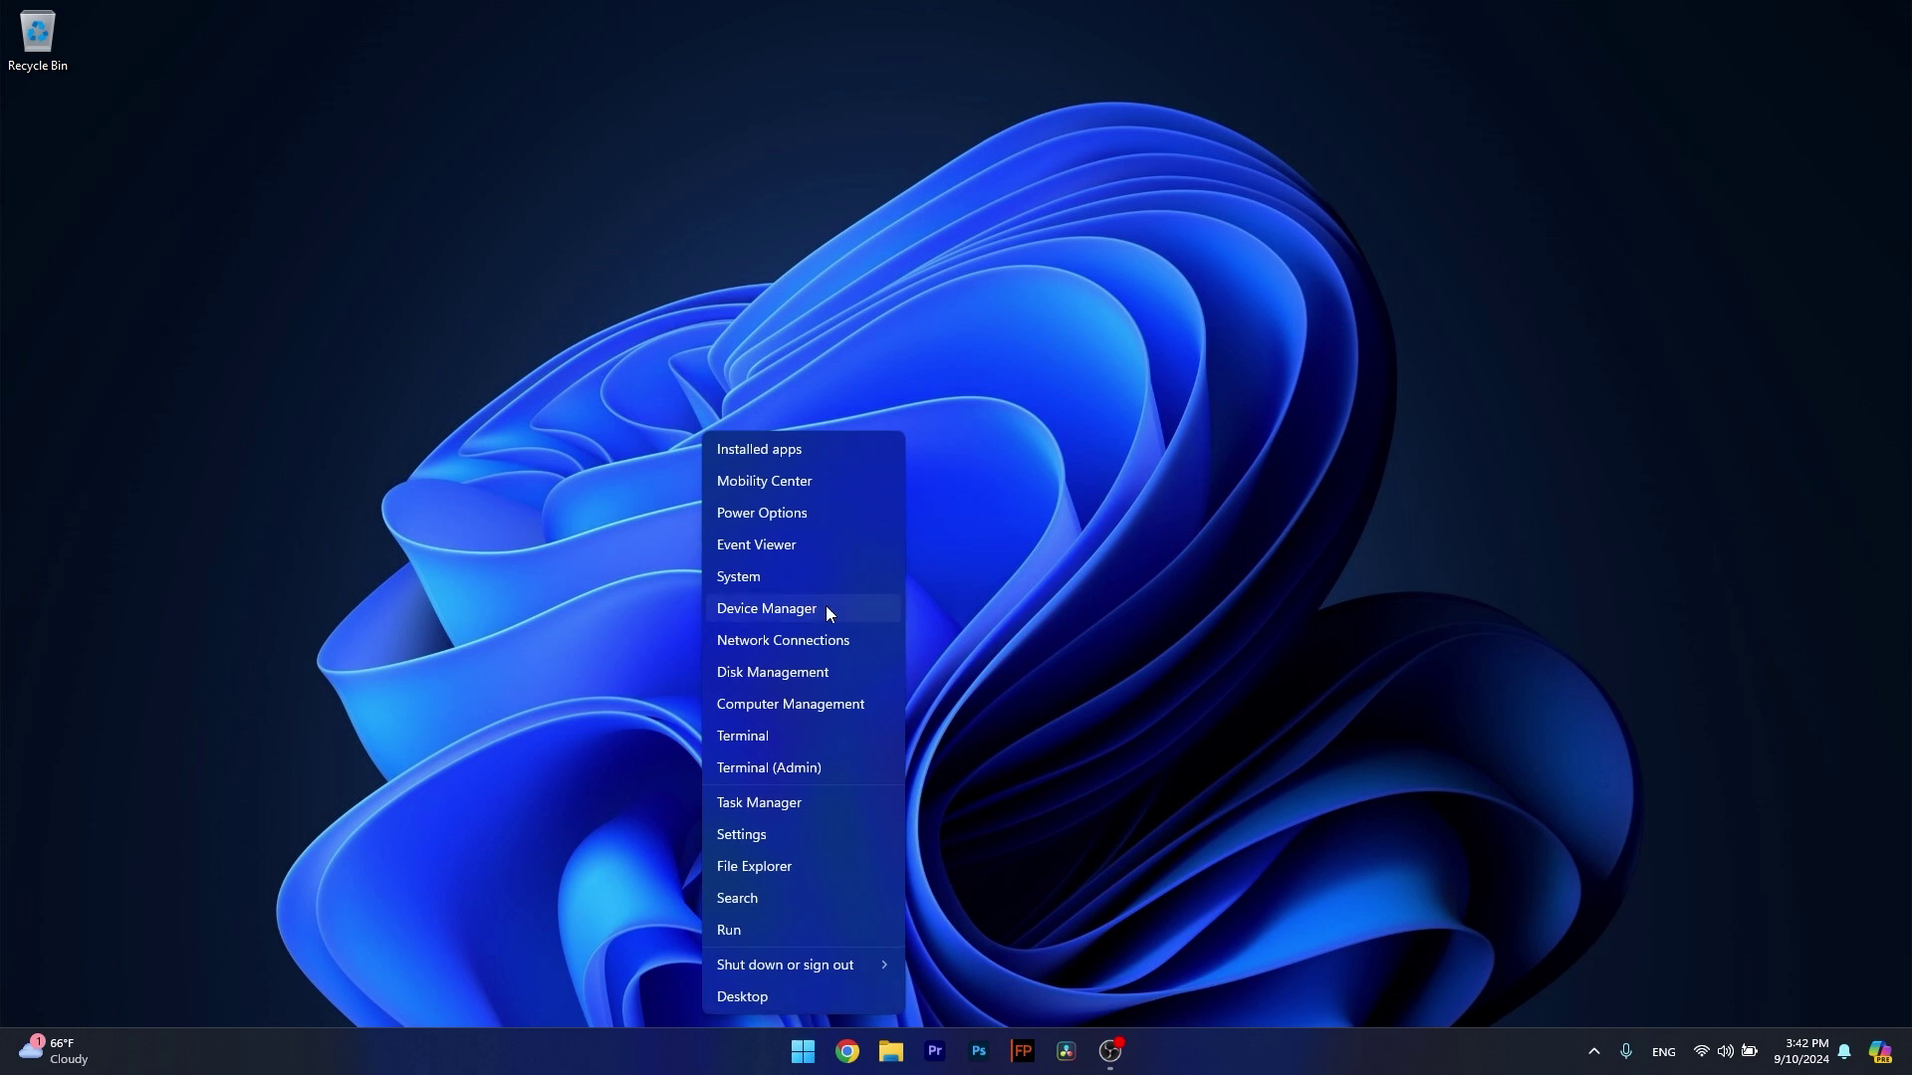
left_click(859, 604)
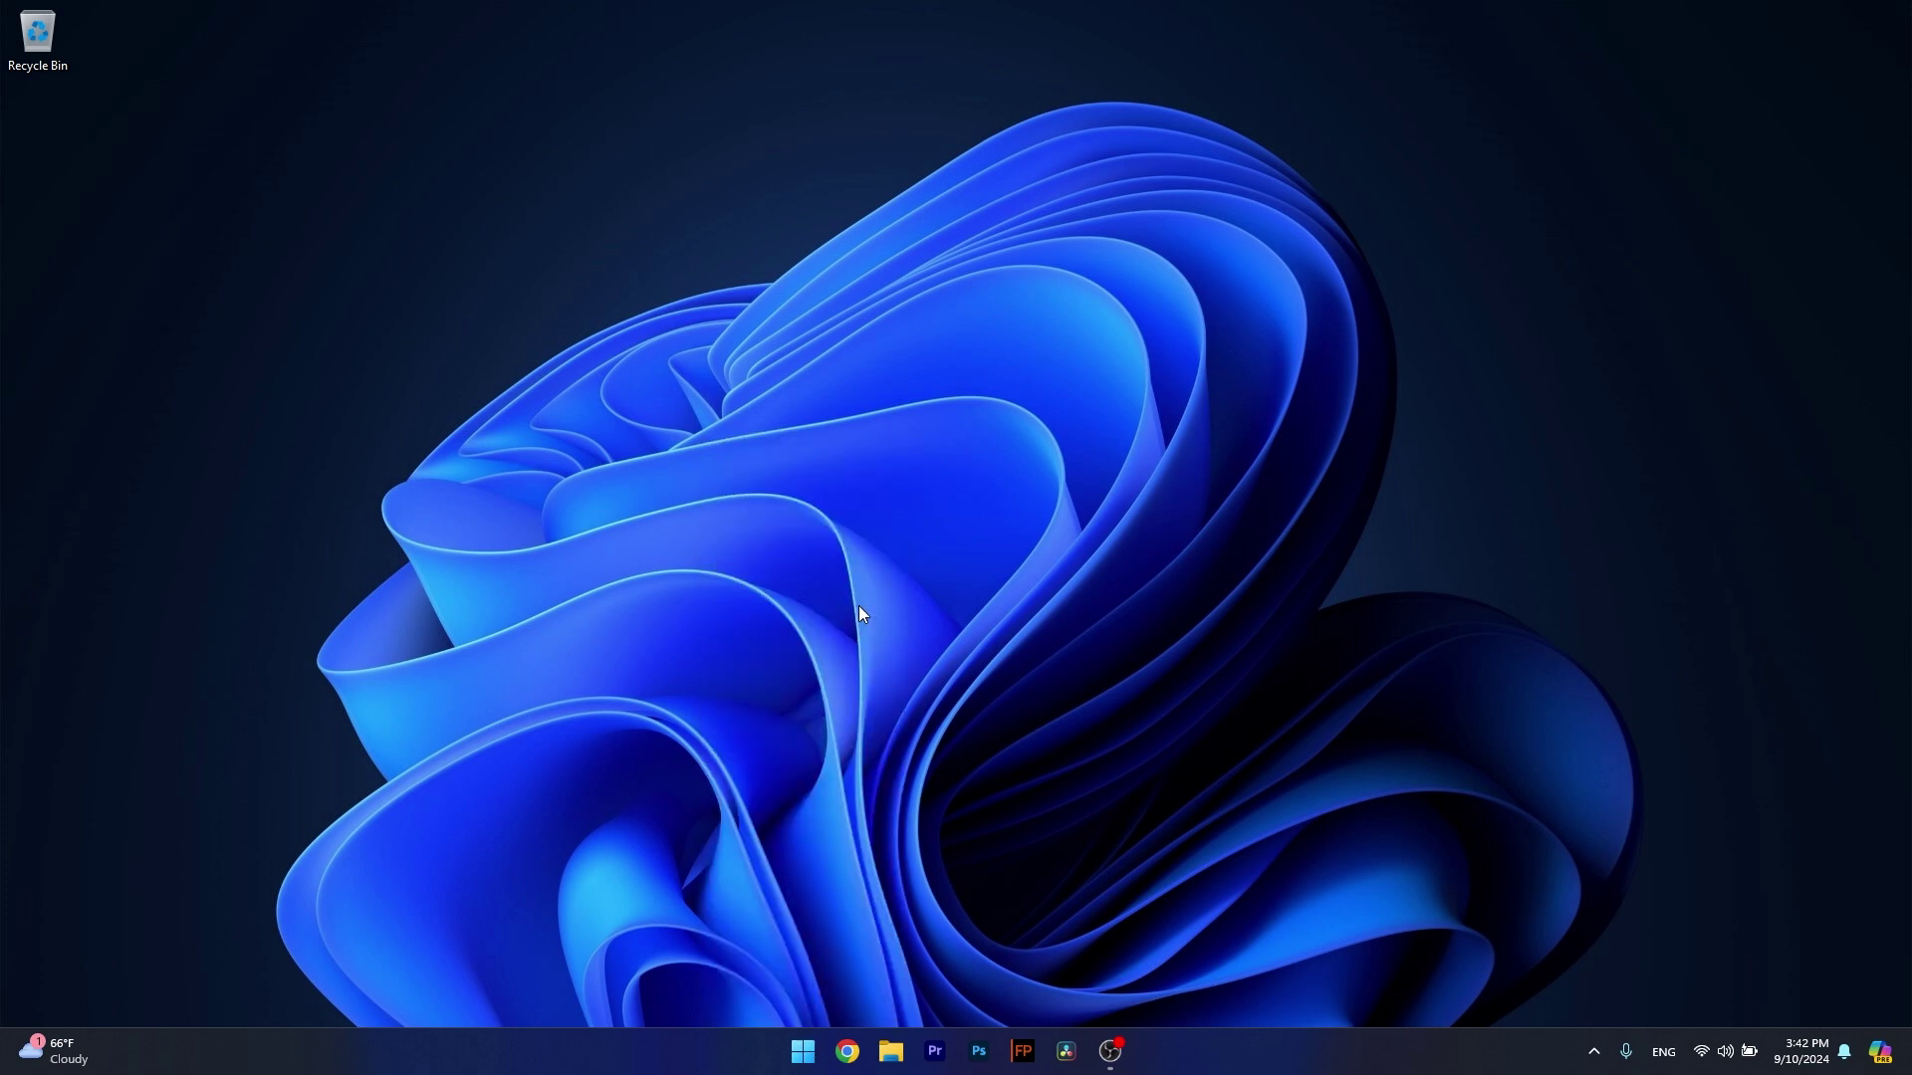
left_click_drag(436, 62, 910, 217)
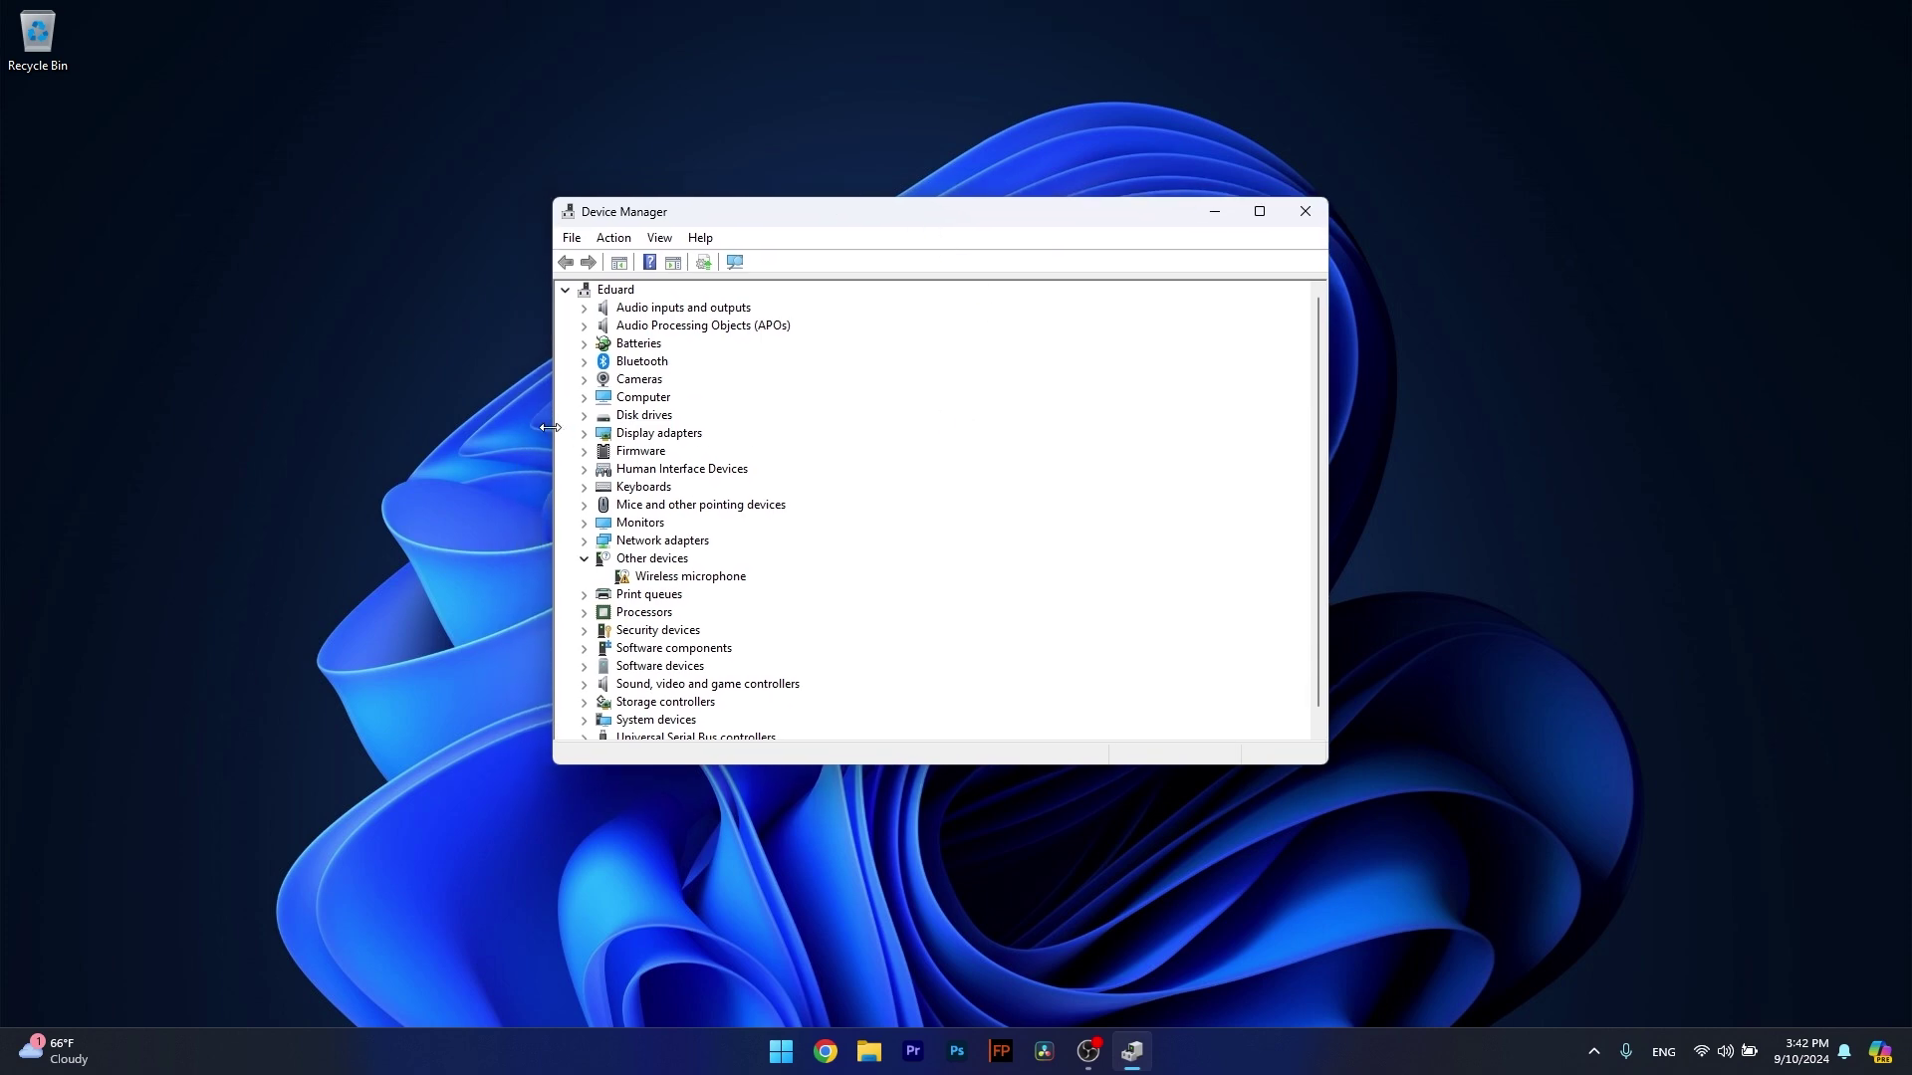
left_click(585, 433)
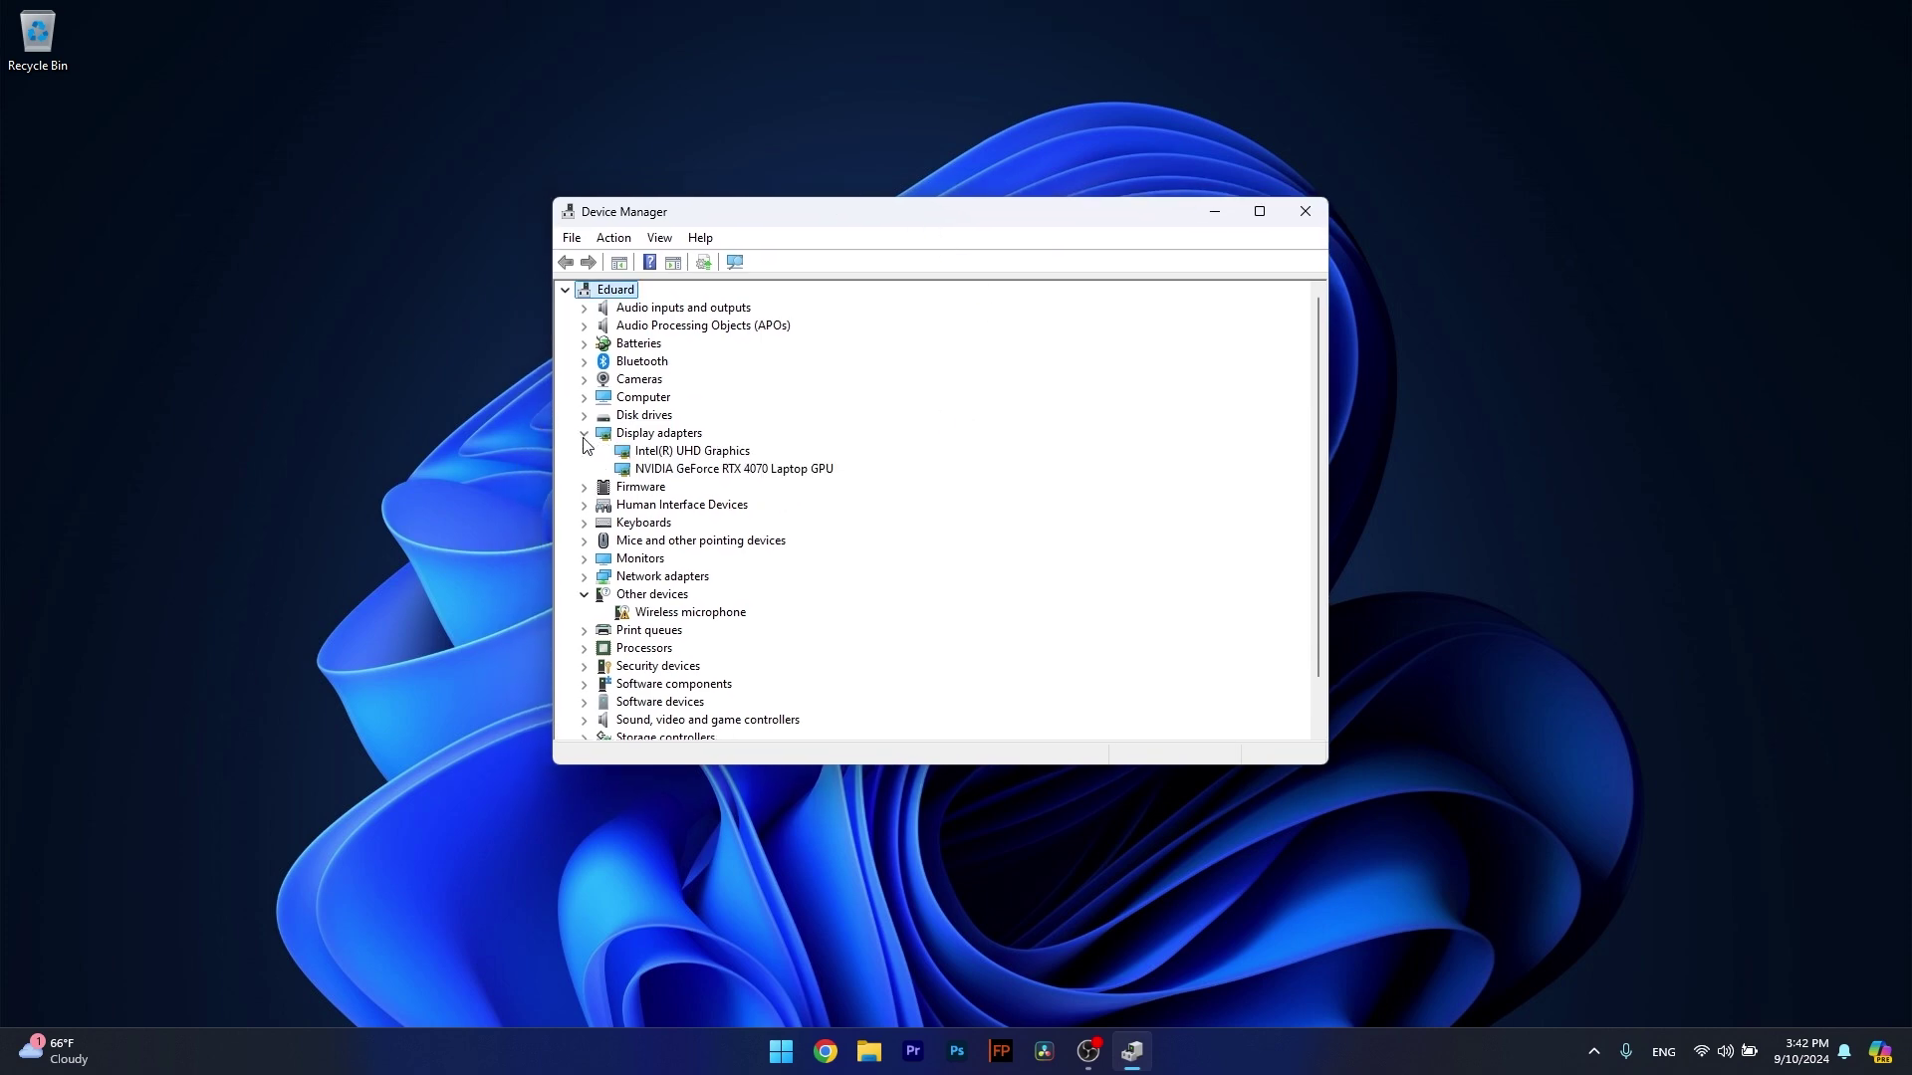
right_click(722, 469)
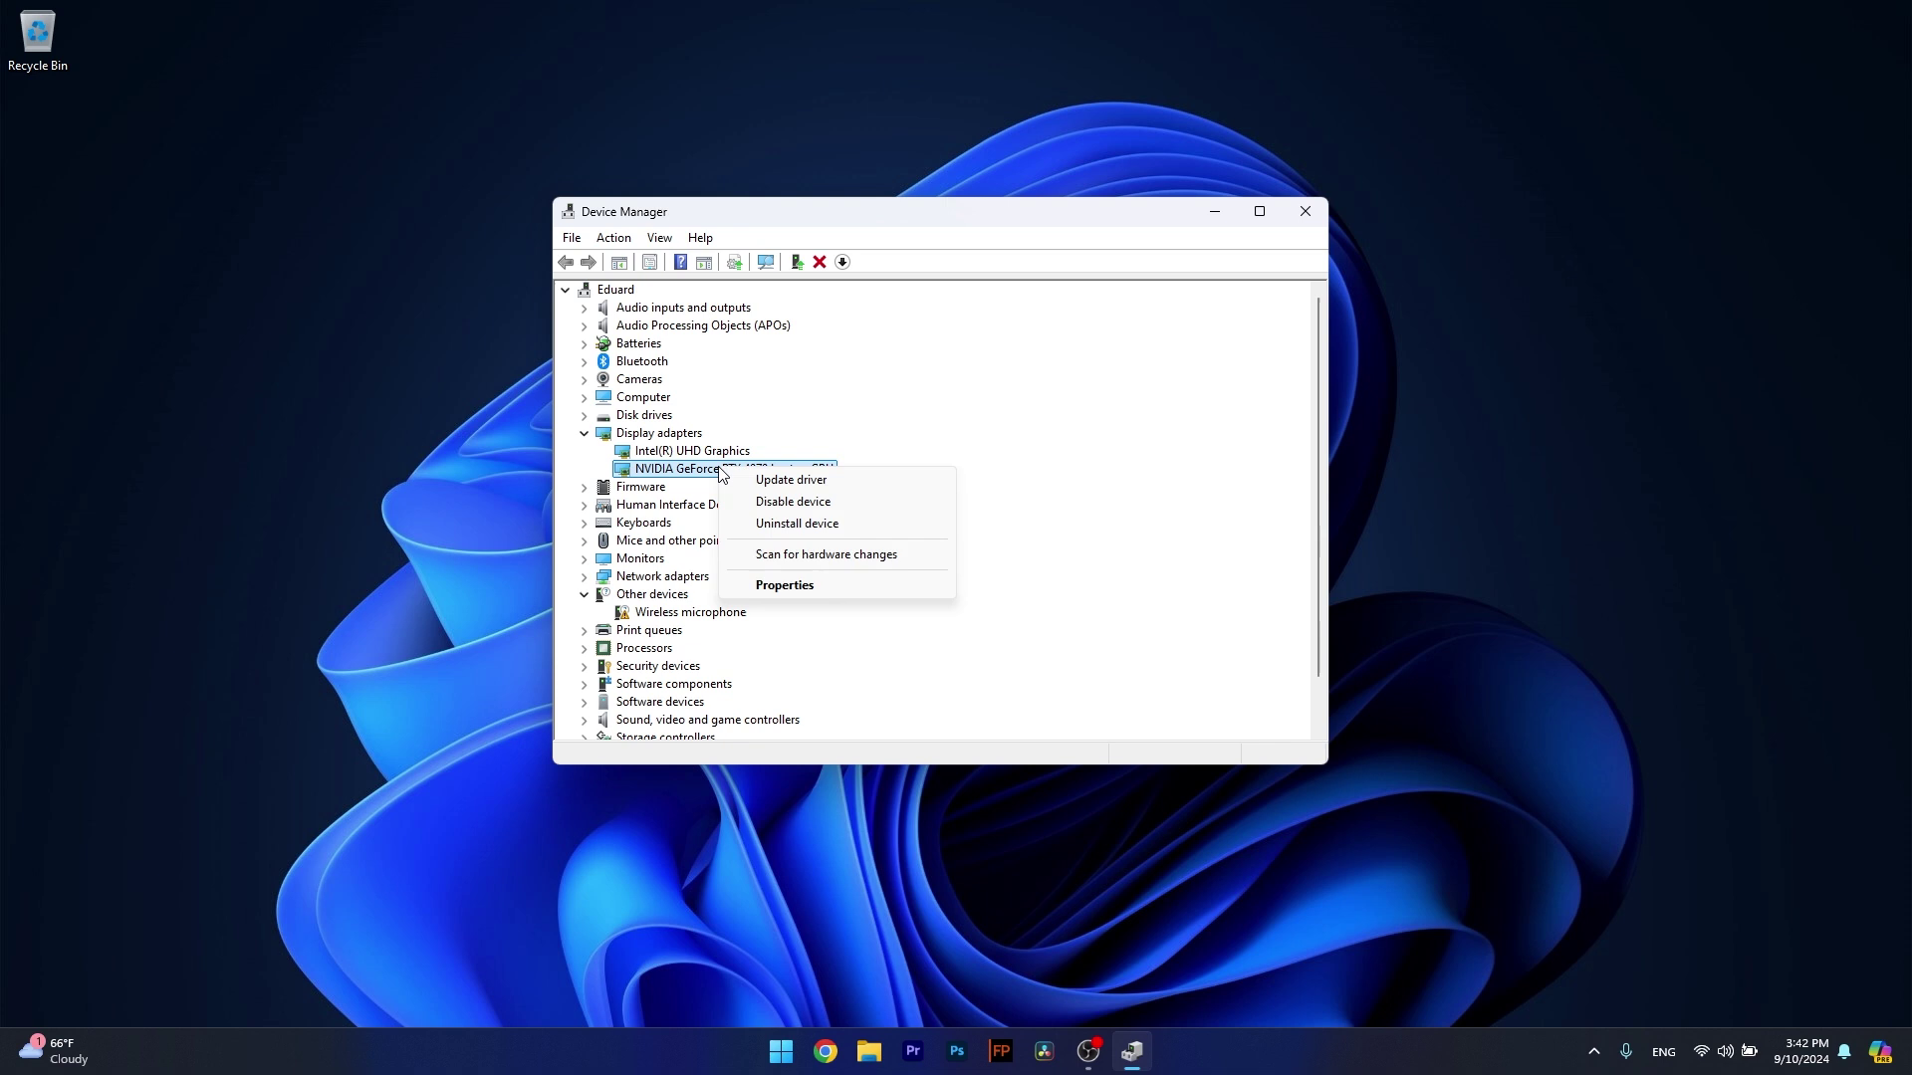
left_click(881, 478)
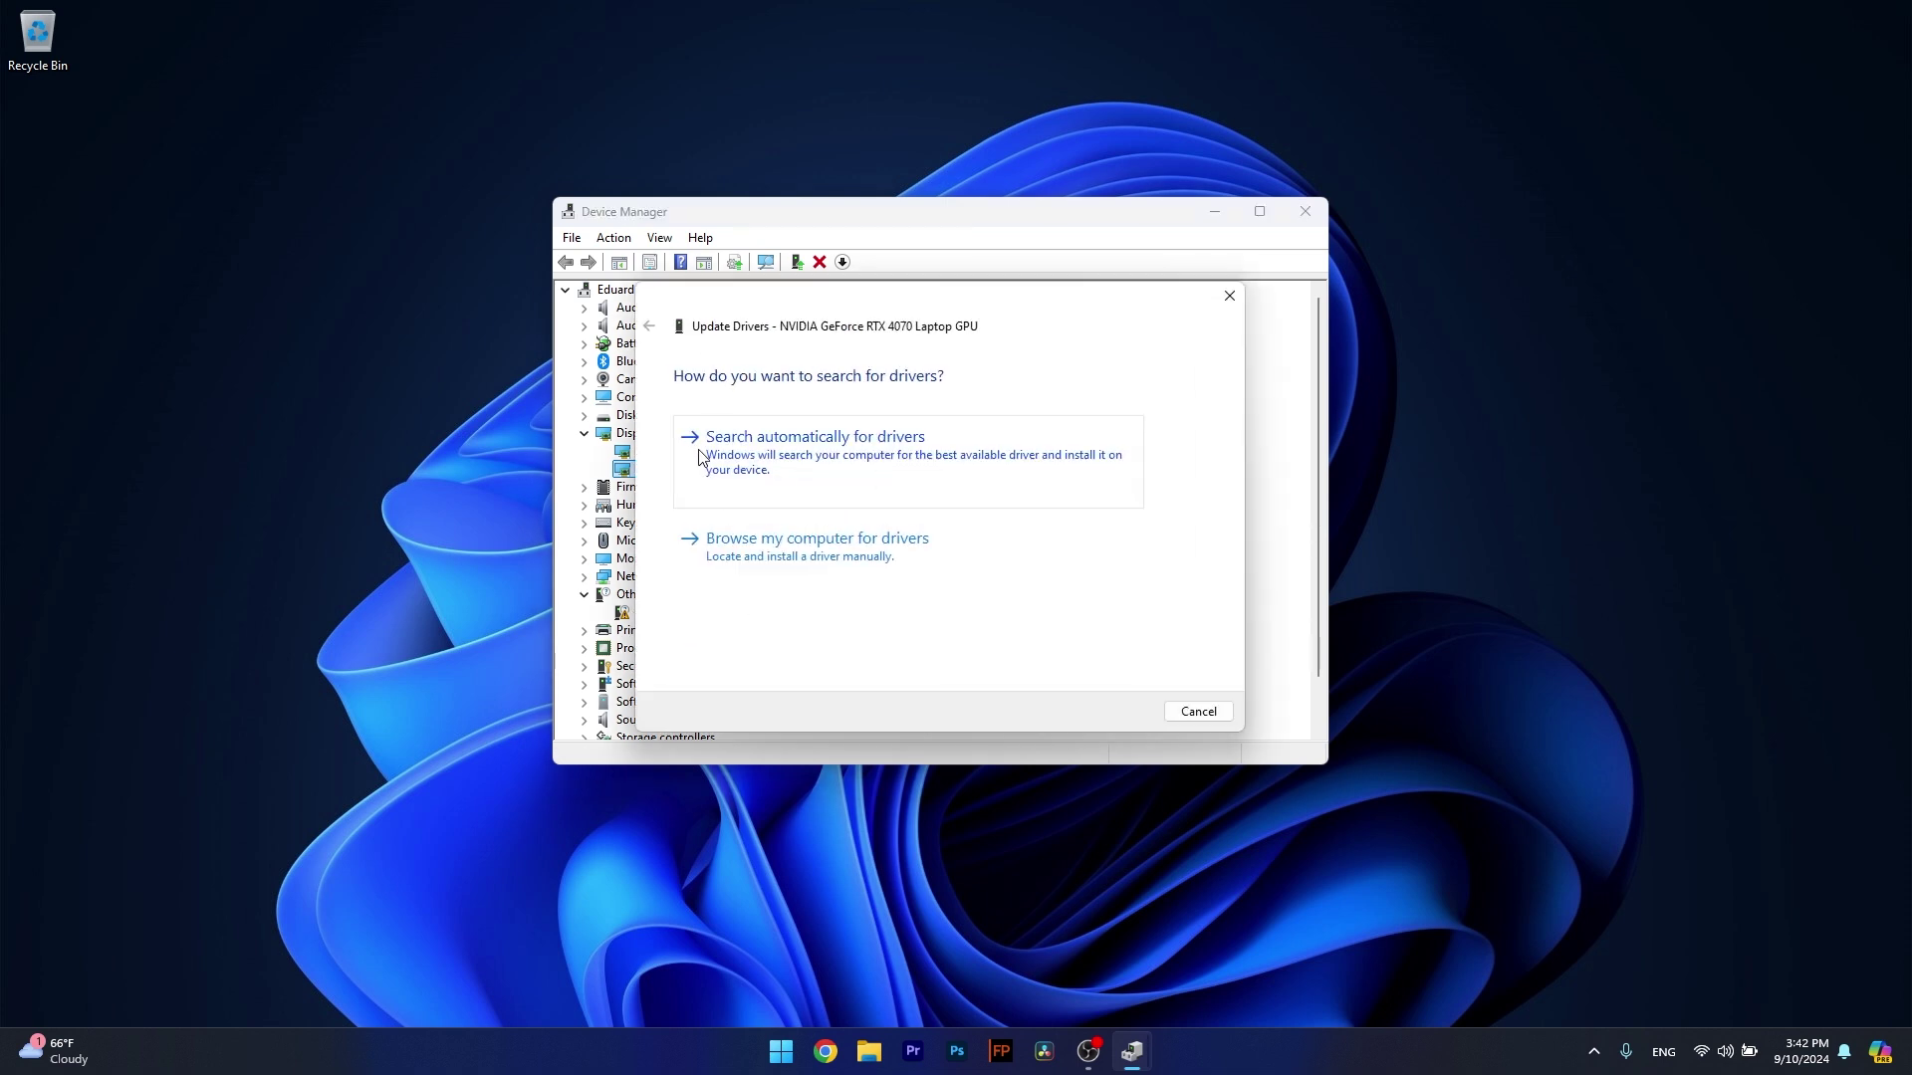
left_click(917, 456)
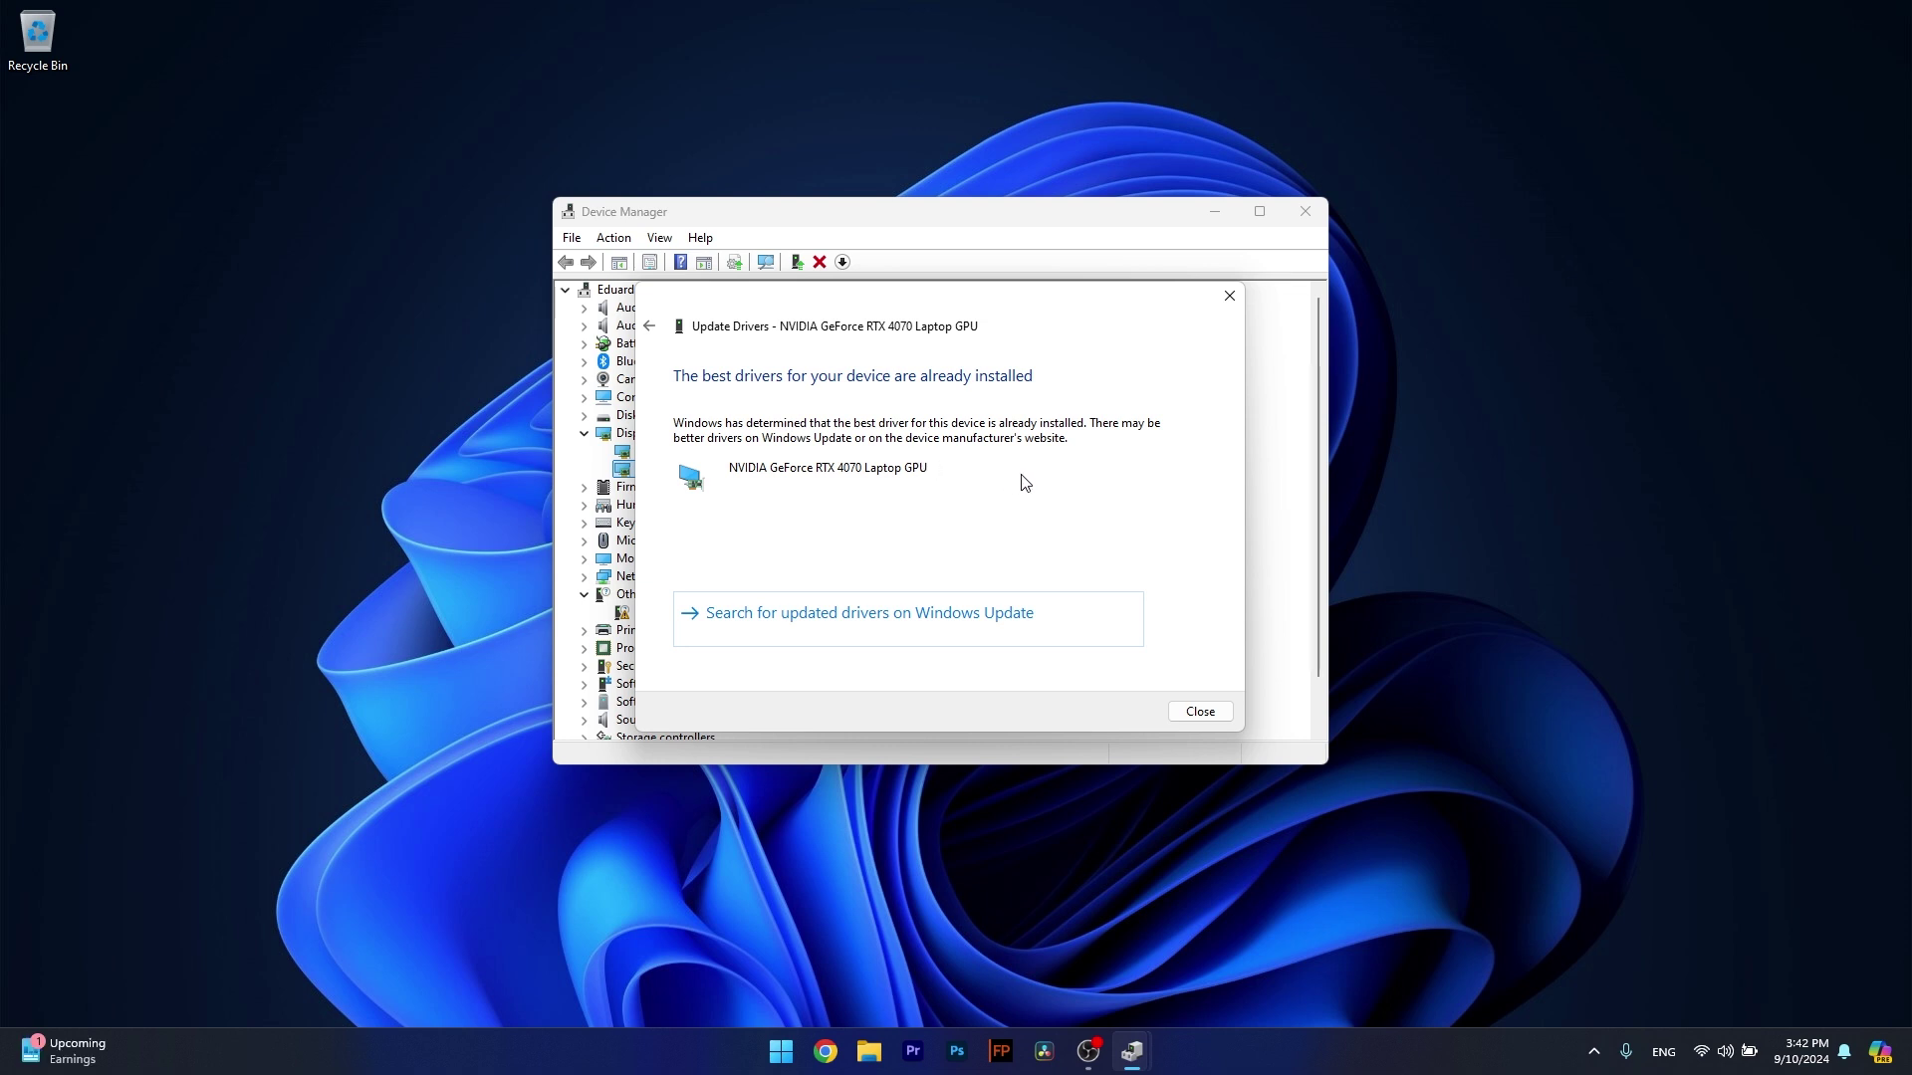
Dismiss the Update Drivers result and close the Device Manager window
left_click(1230, 295)
left_click(1303, 210)
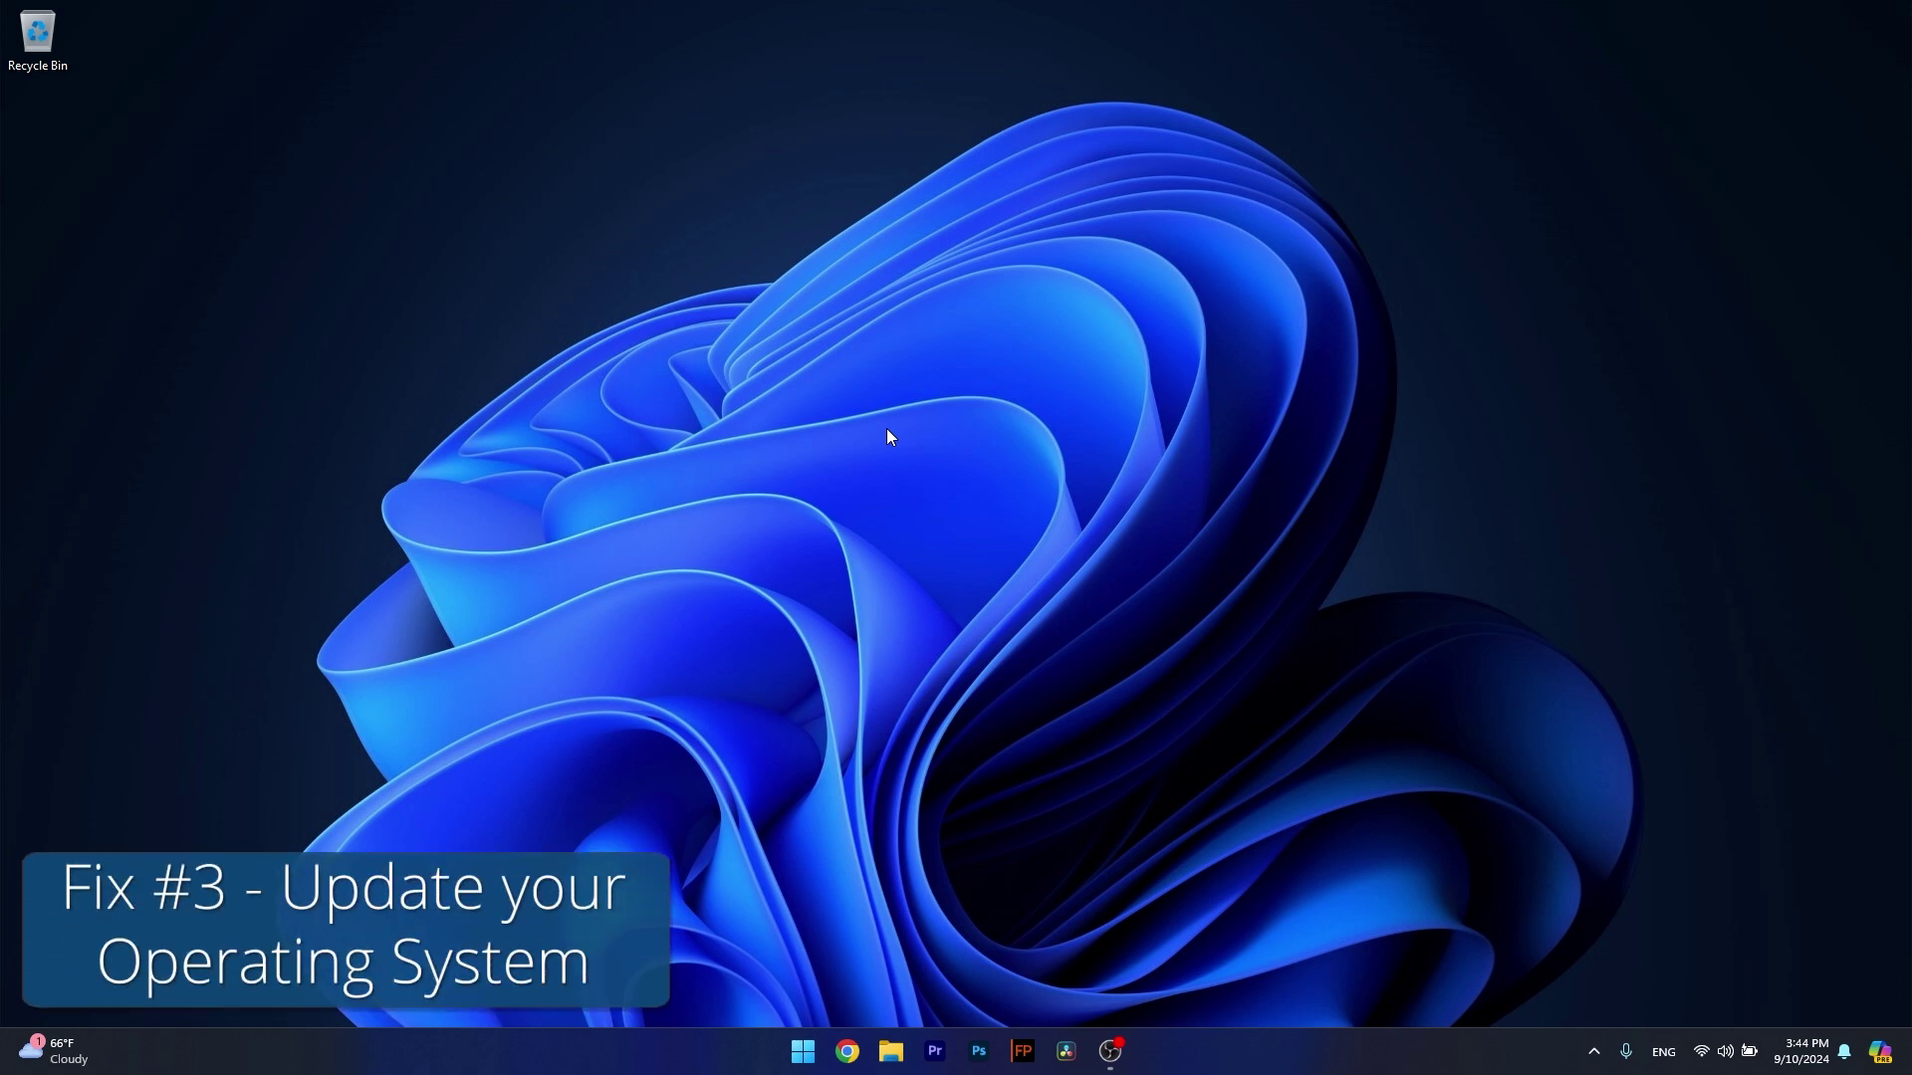
Check for updates in Windows Update, starting the Defender security intelligence install, then close Settings
left_click(803, 1050)
left_click(1018, 460)
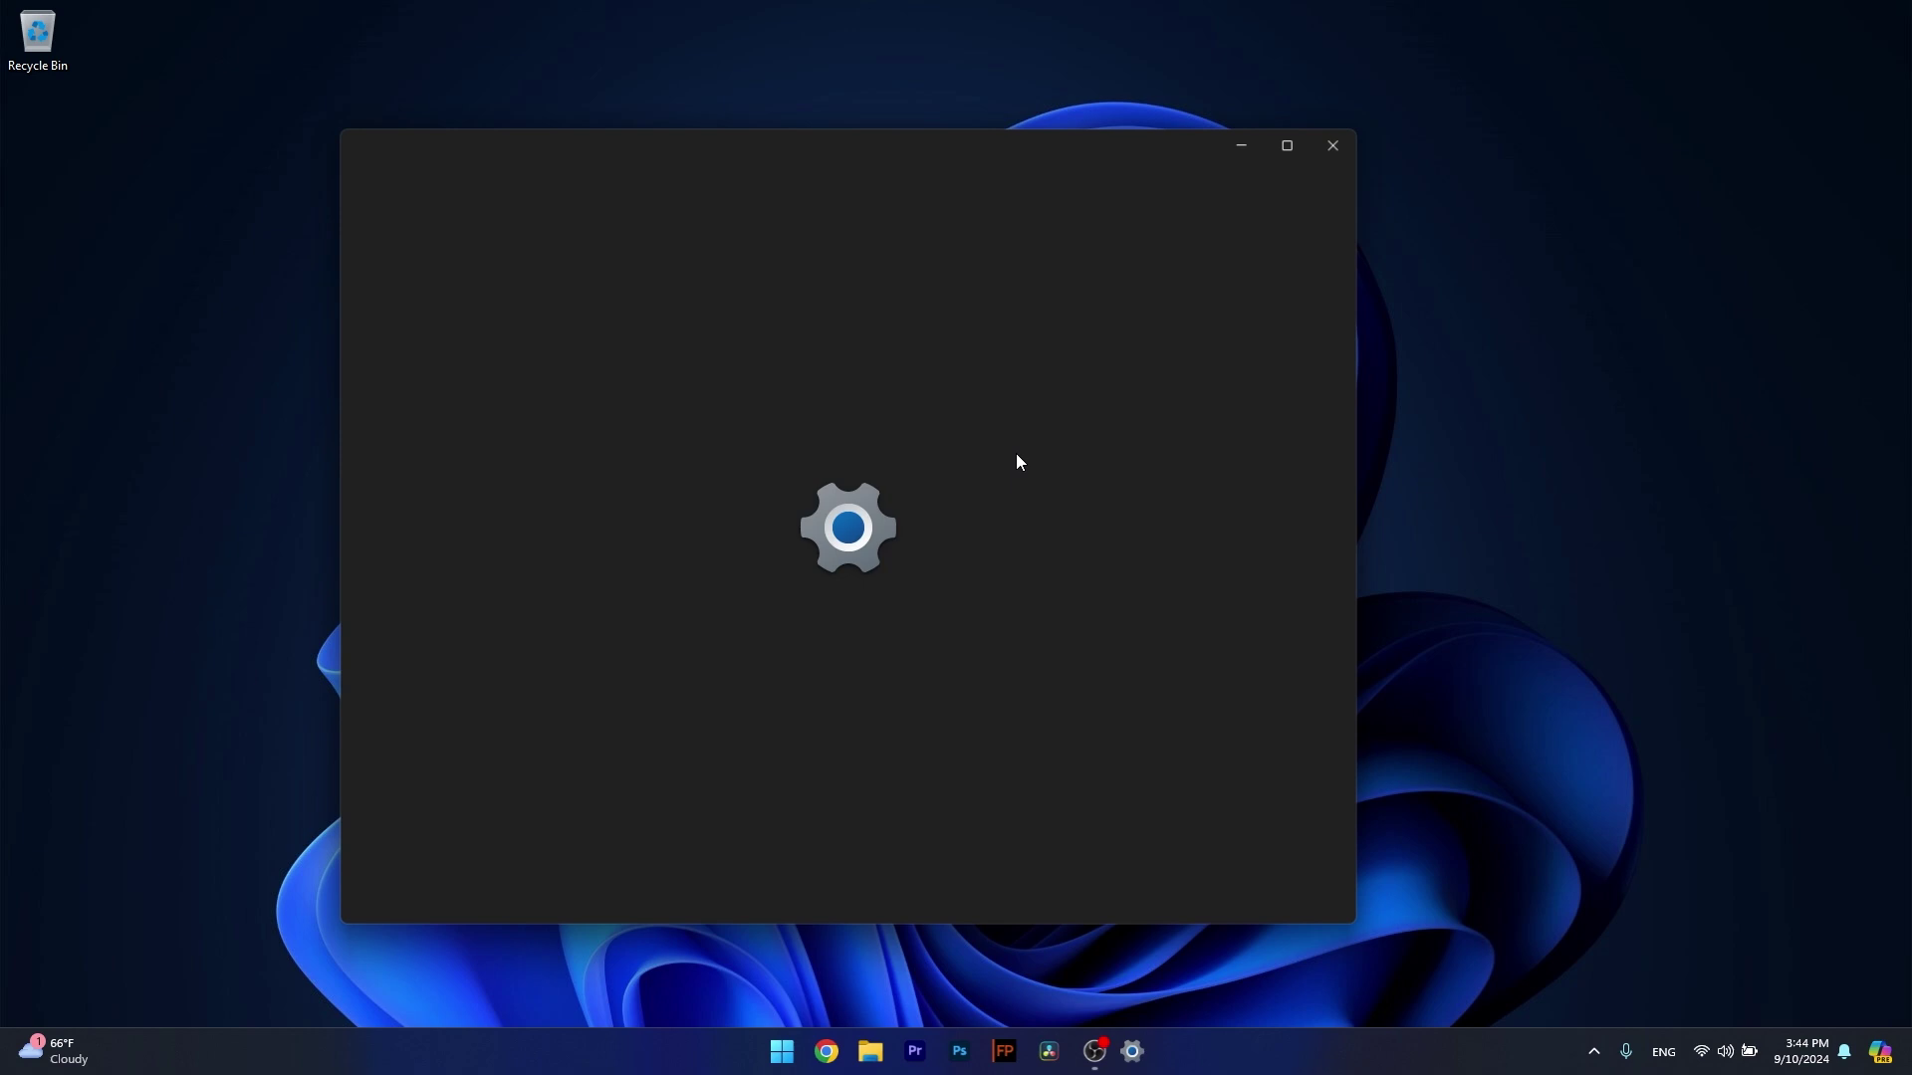
left_click_drag(781, 151, 937, 119)
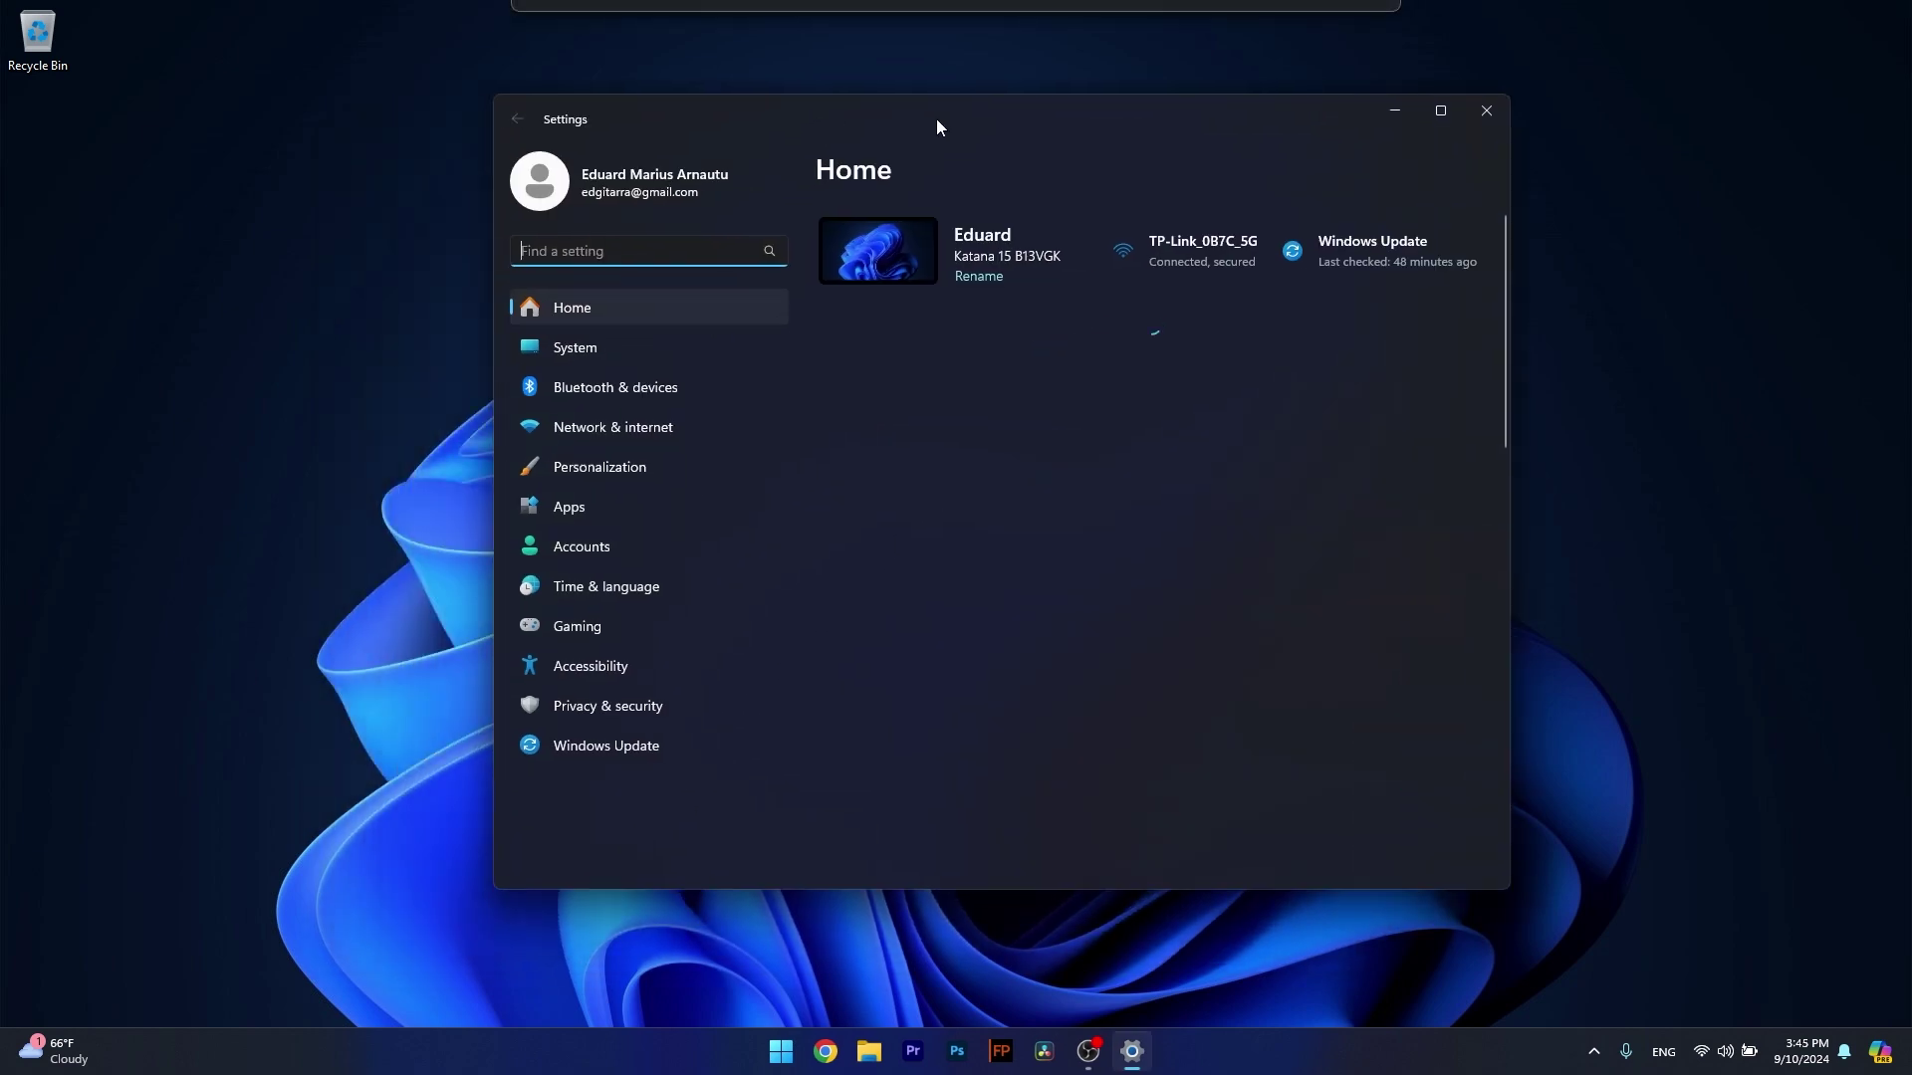
left_click(553, 748)
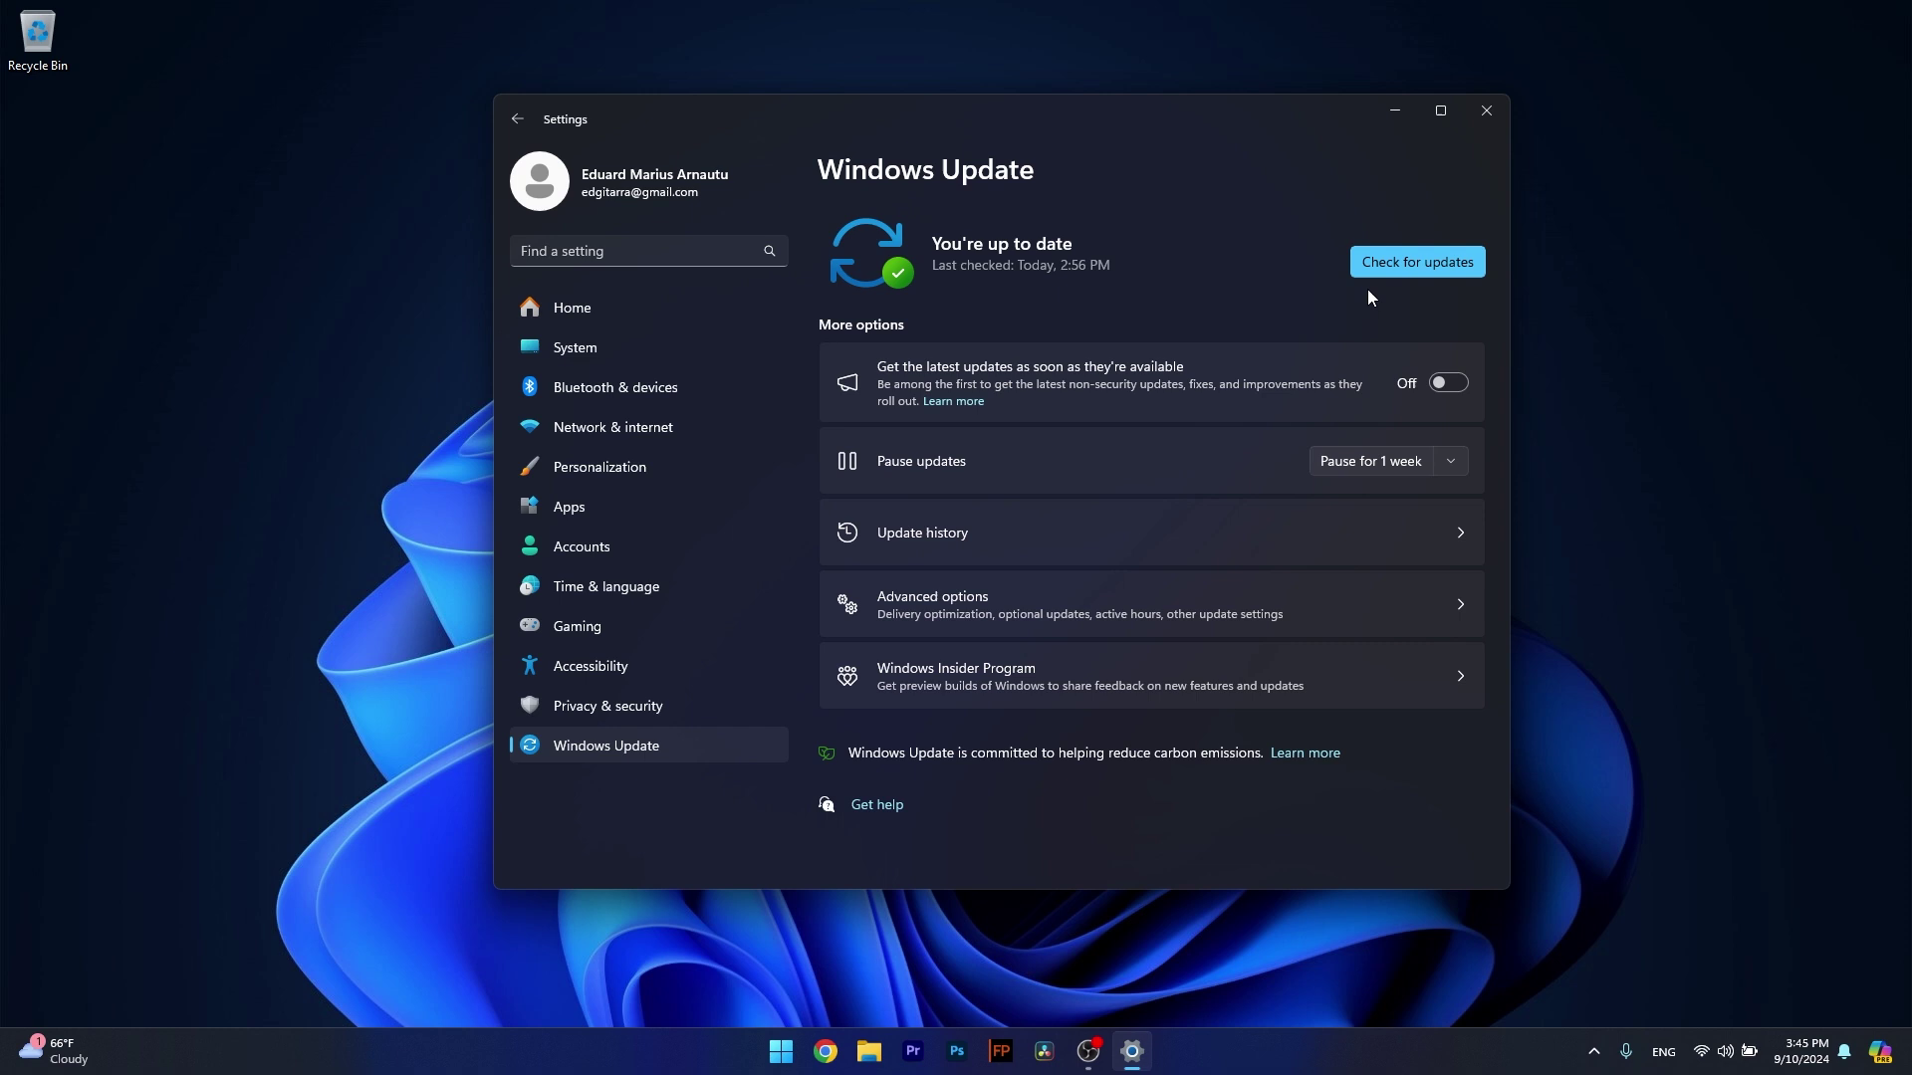
left_click(1415, 262)
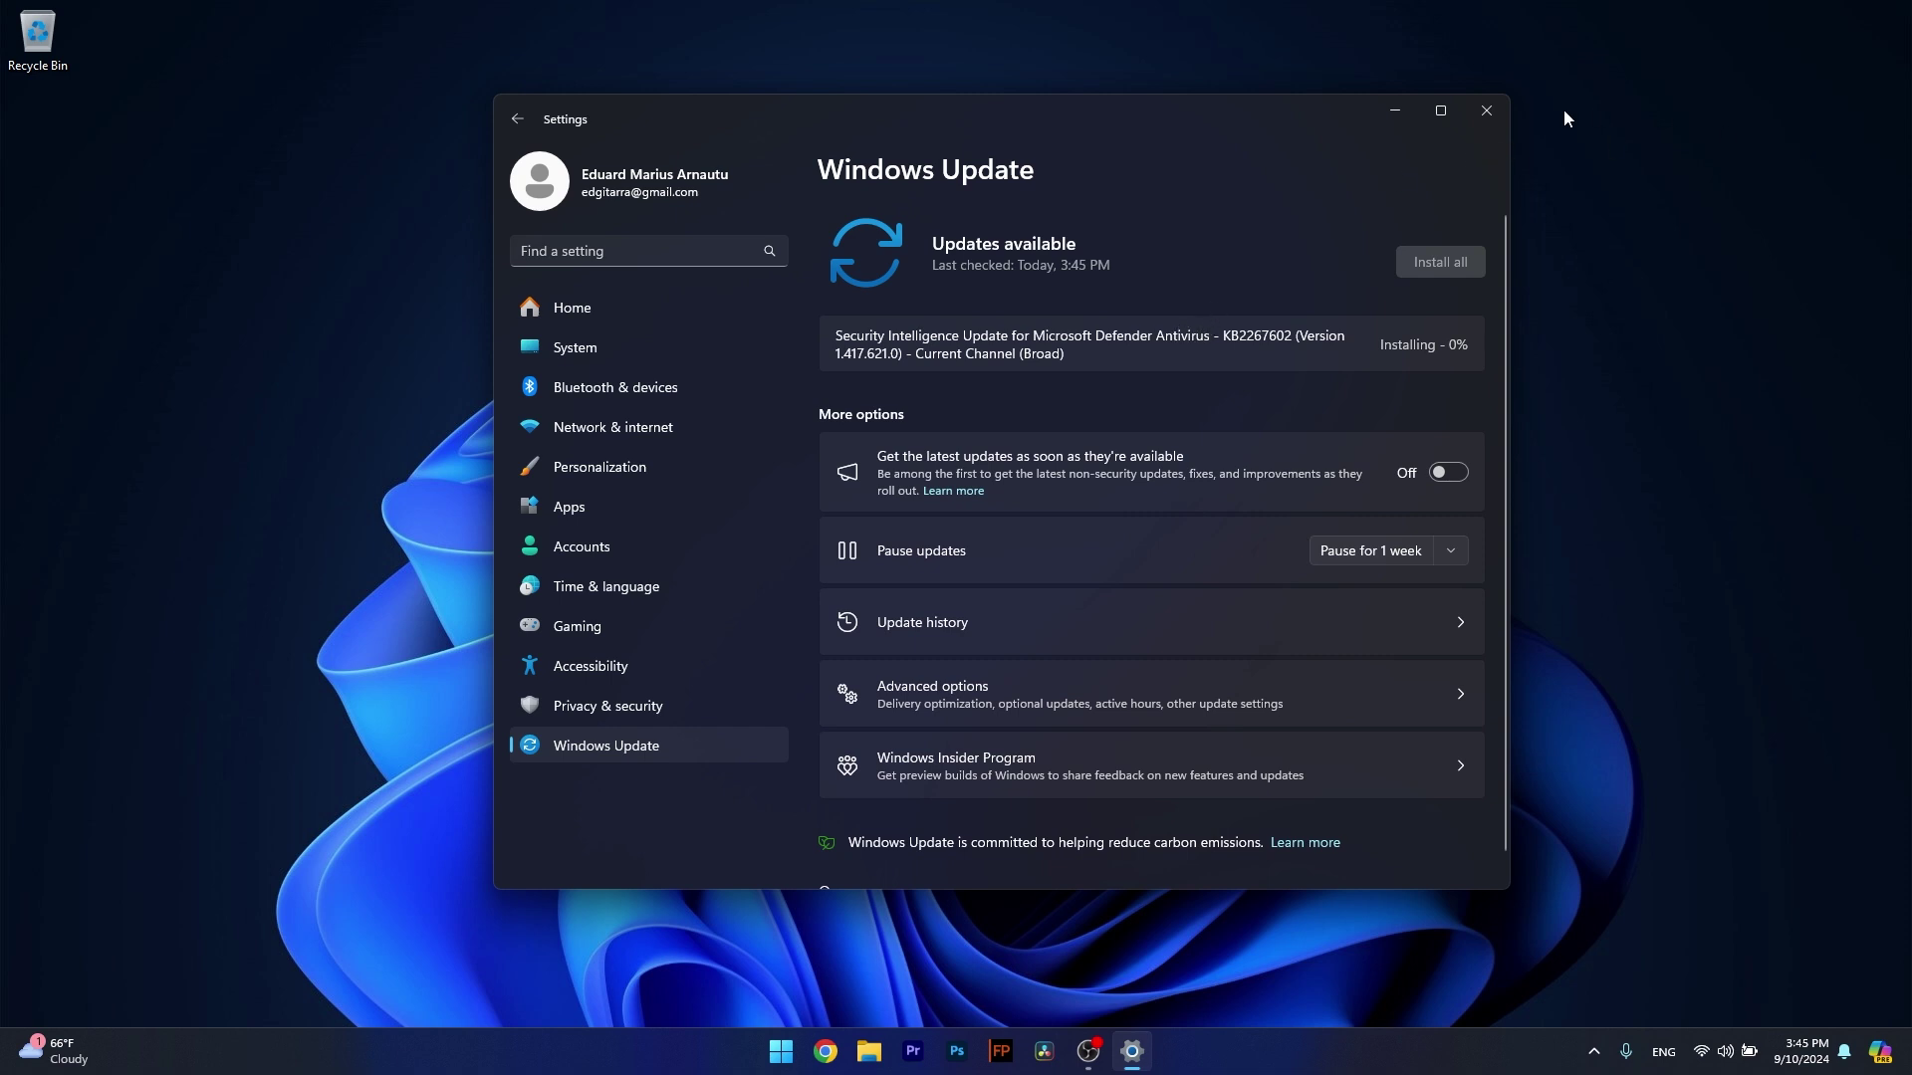
left_click(1486, 109)
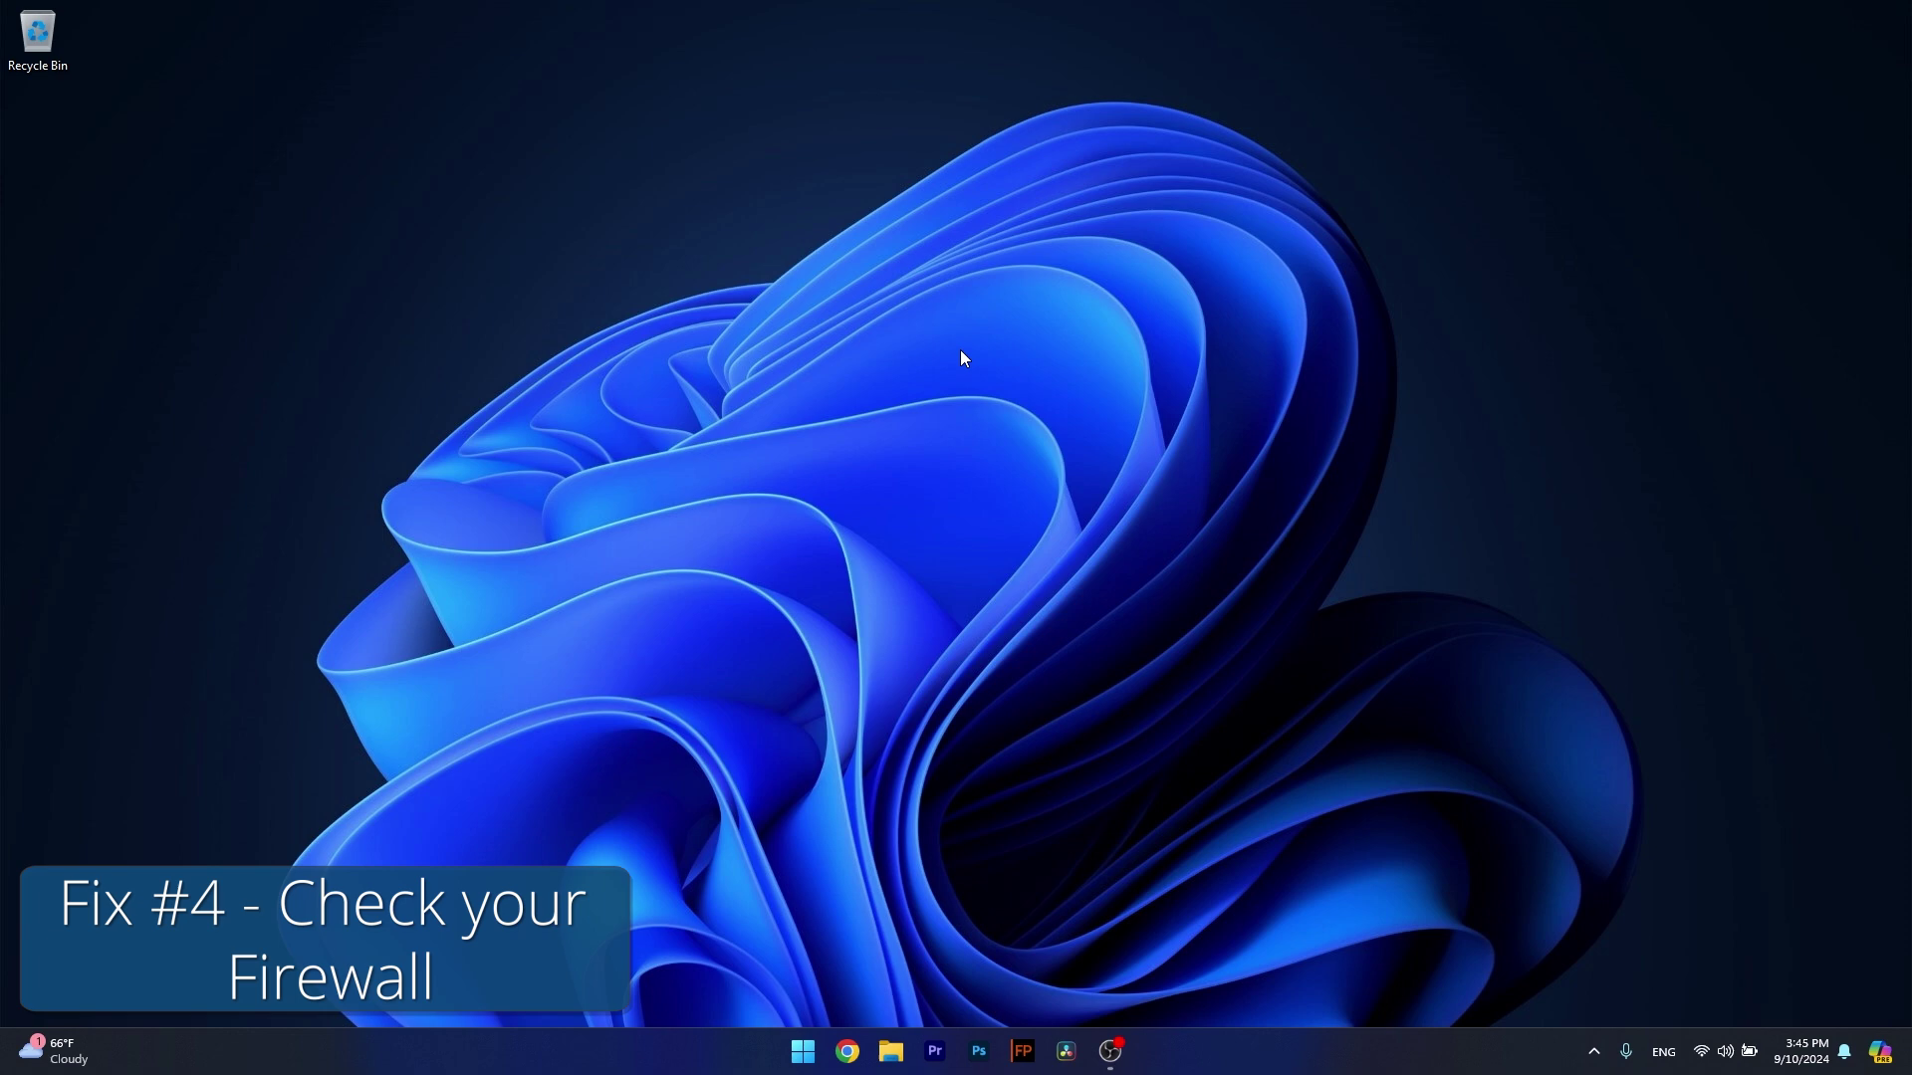
Confirm Windows Defender Firewall is on for private and public networks and keep those settings
left_click(802, 1050)
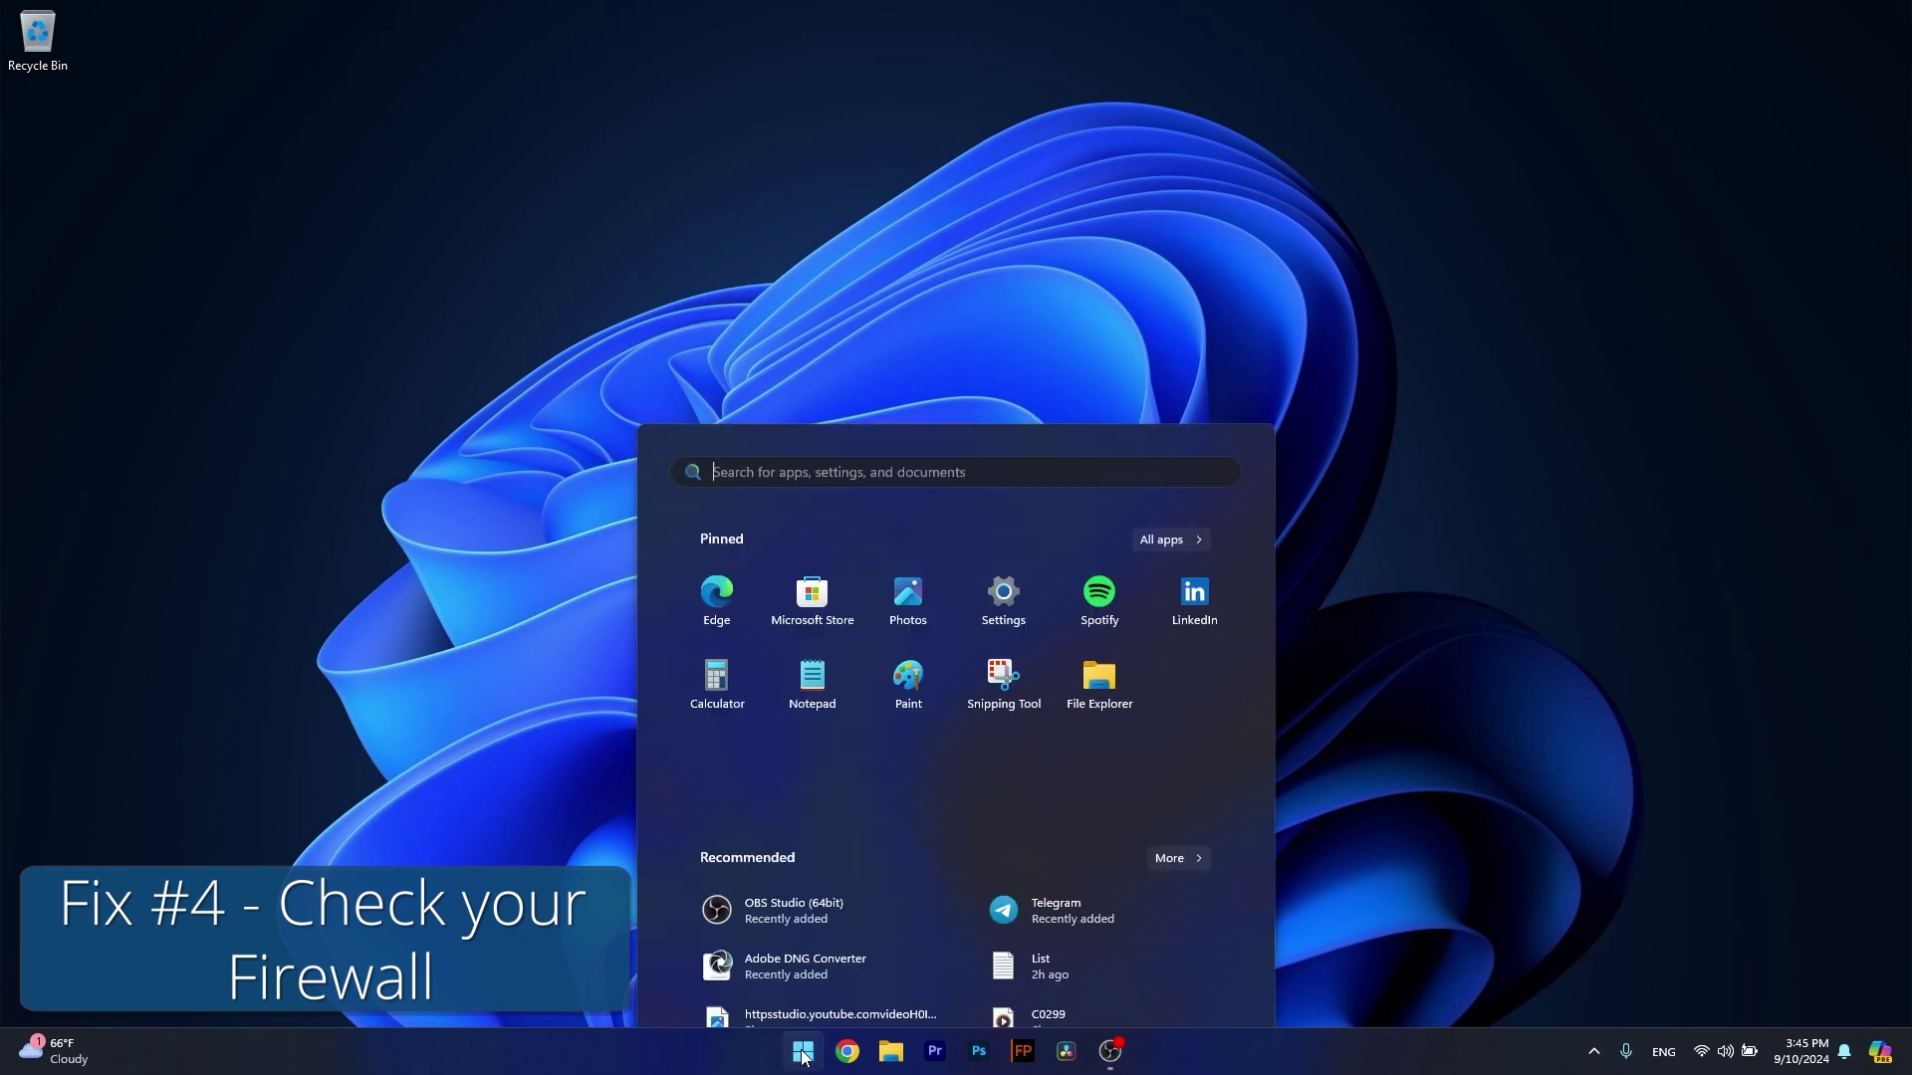
type("firewall")
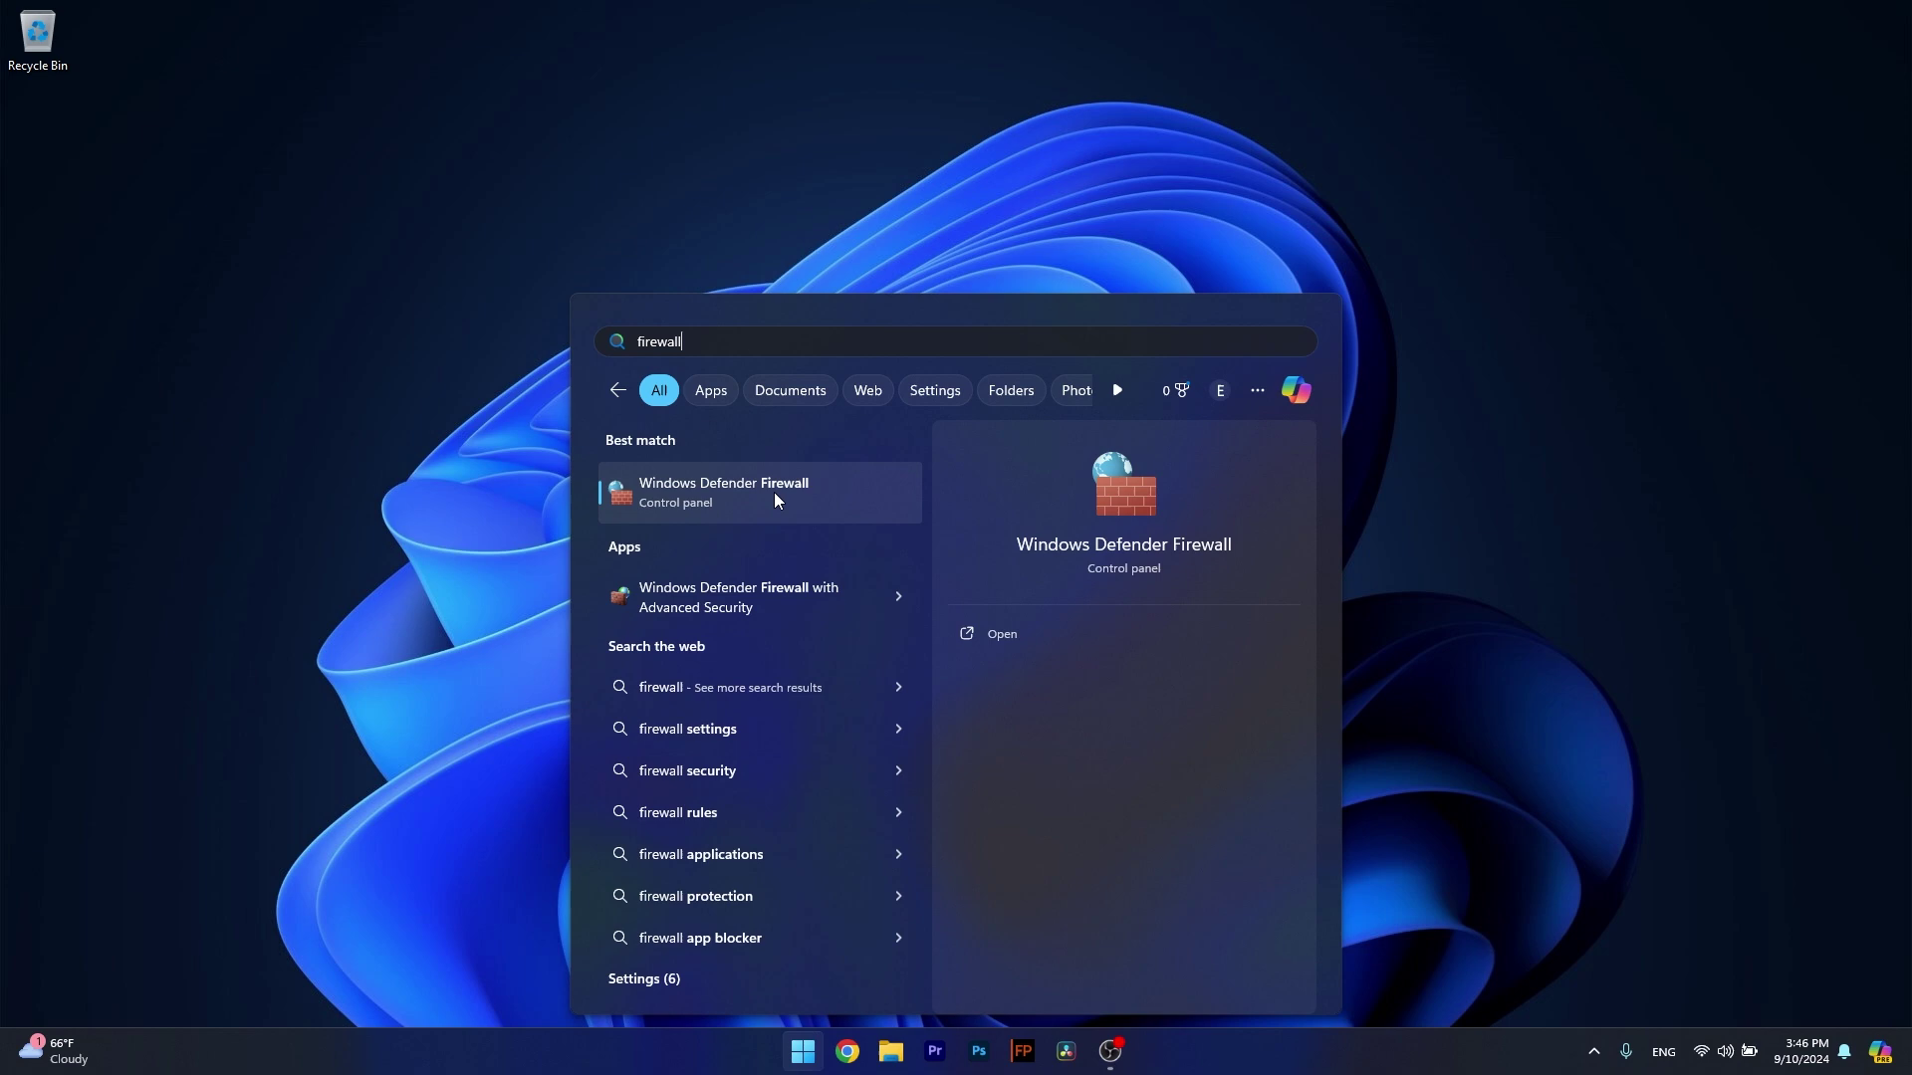
left_click(775, 491)
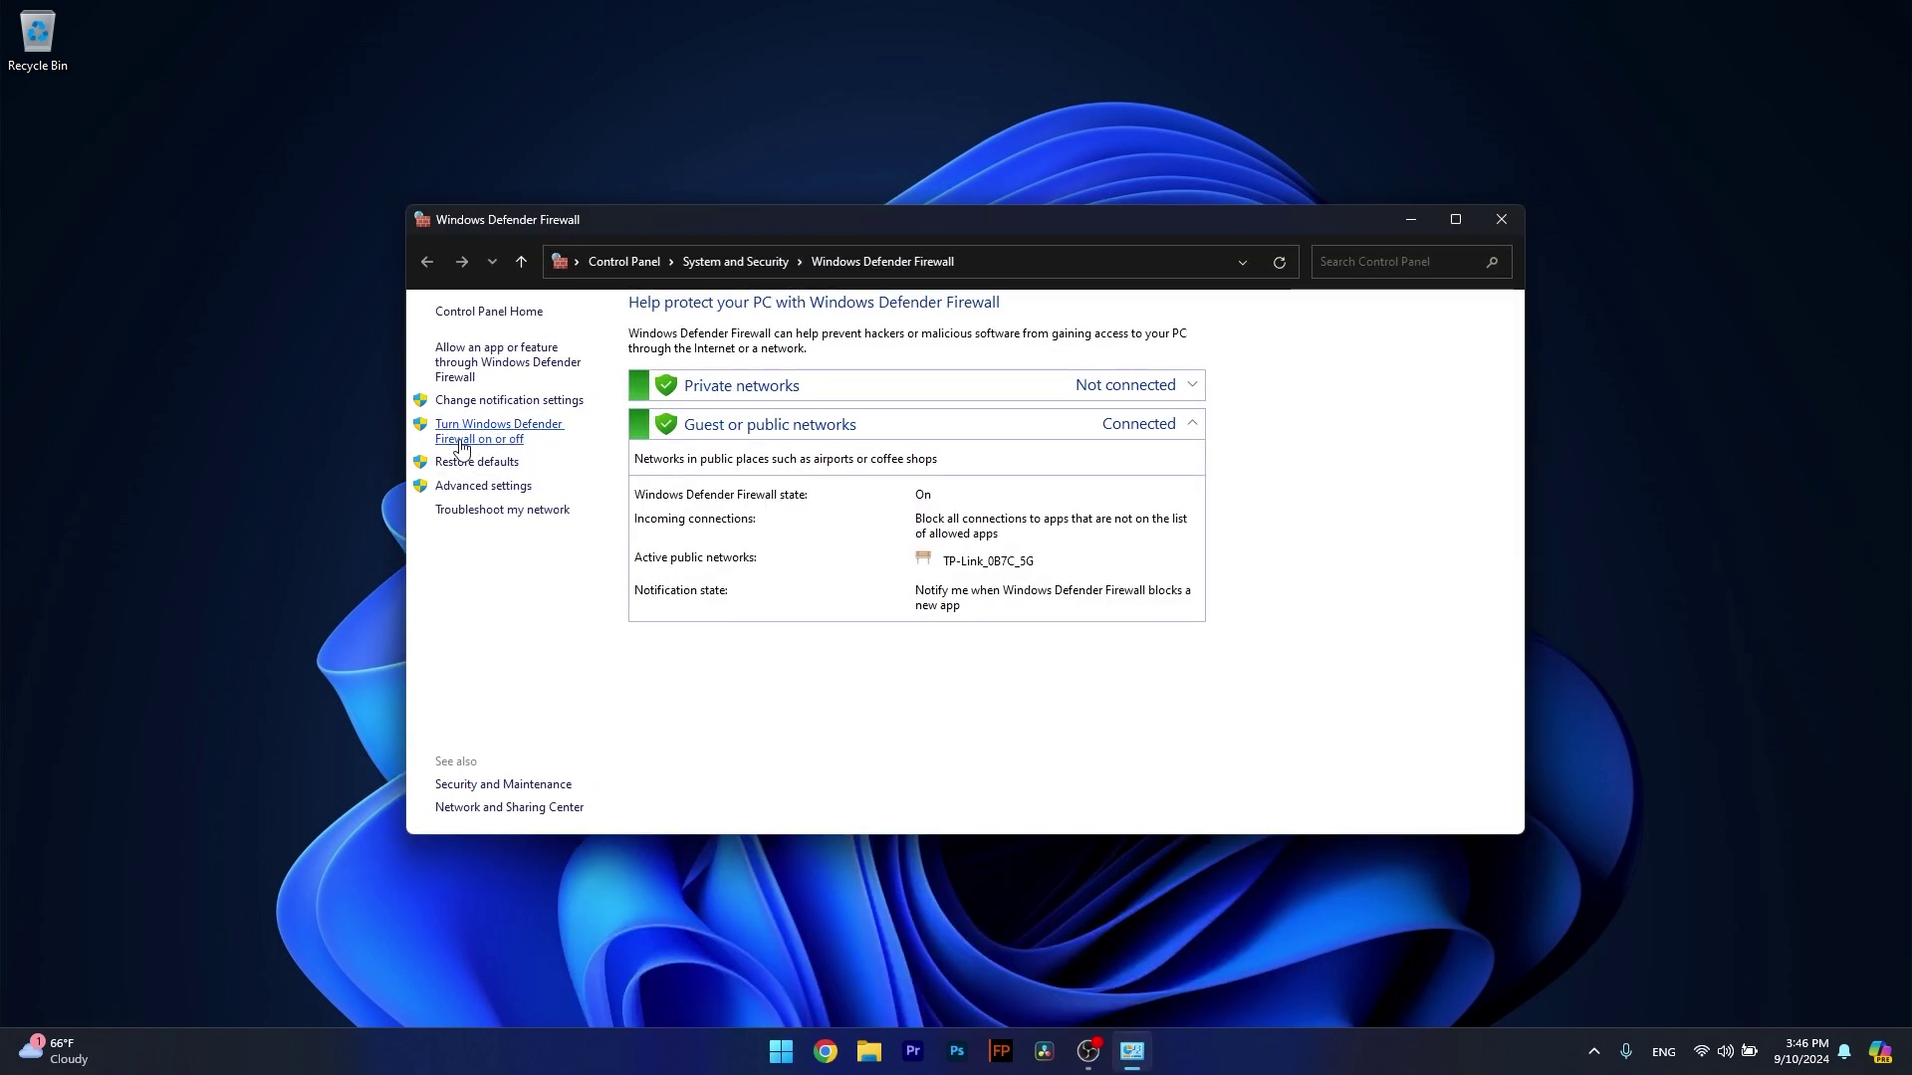
left_click(465, 438)
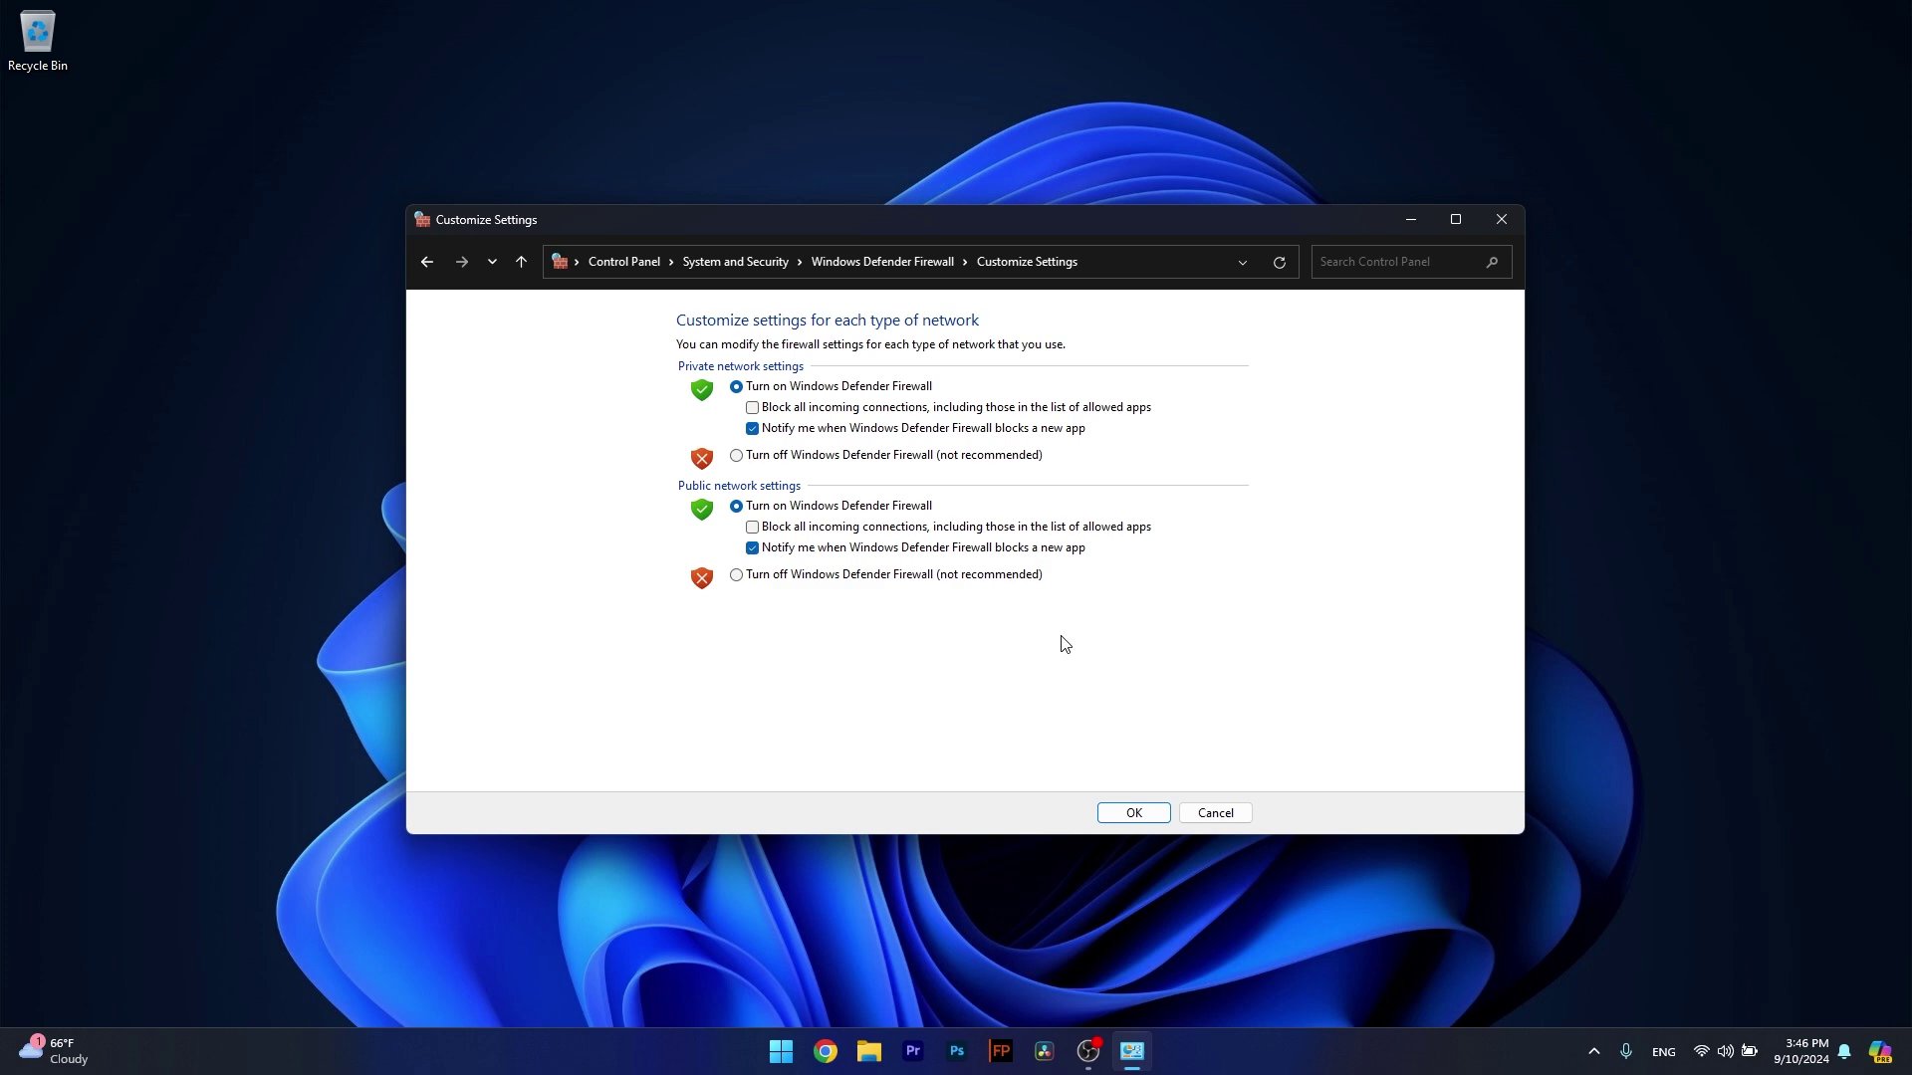
left_click(1133, 813)
Close the Windows Defender Firewall window
left_click(1502, 220)
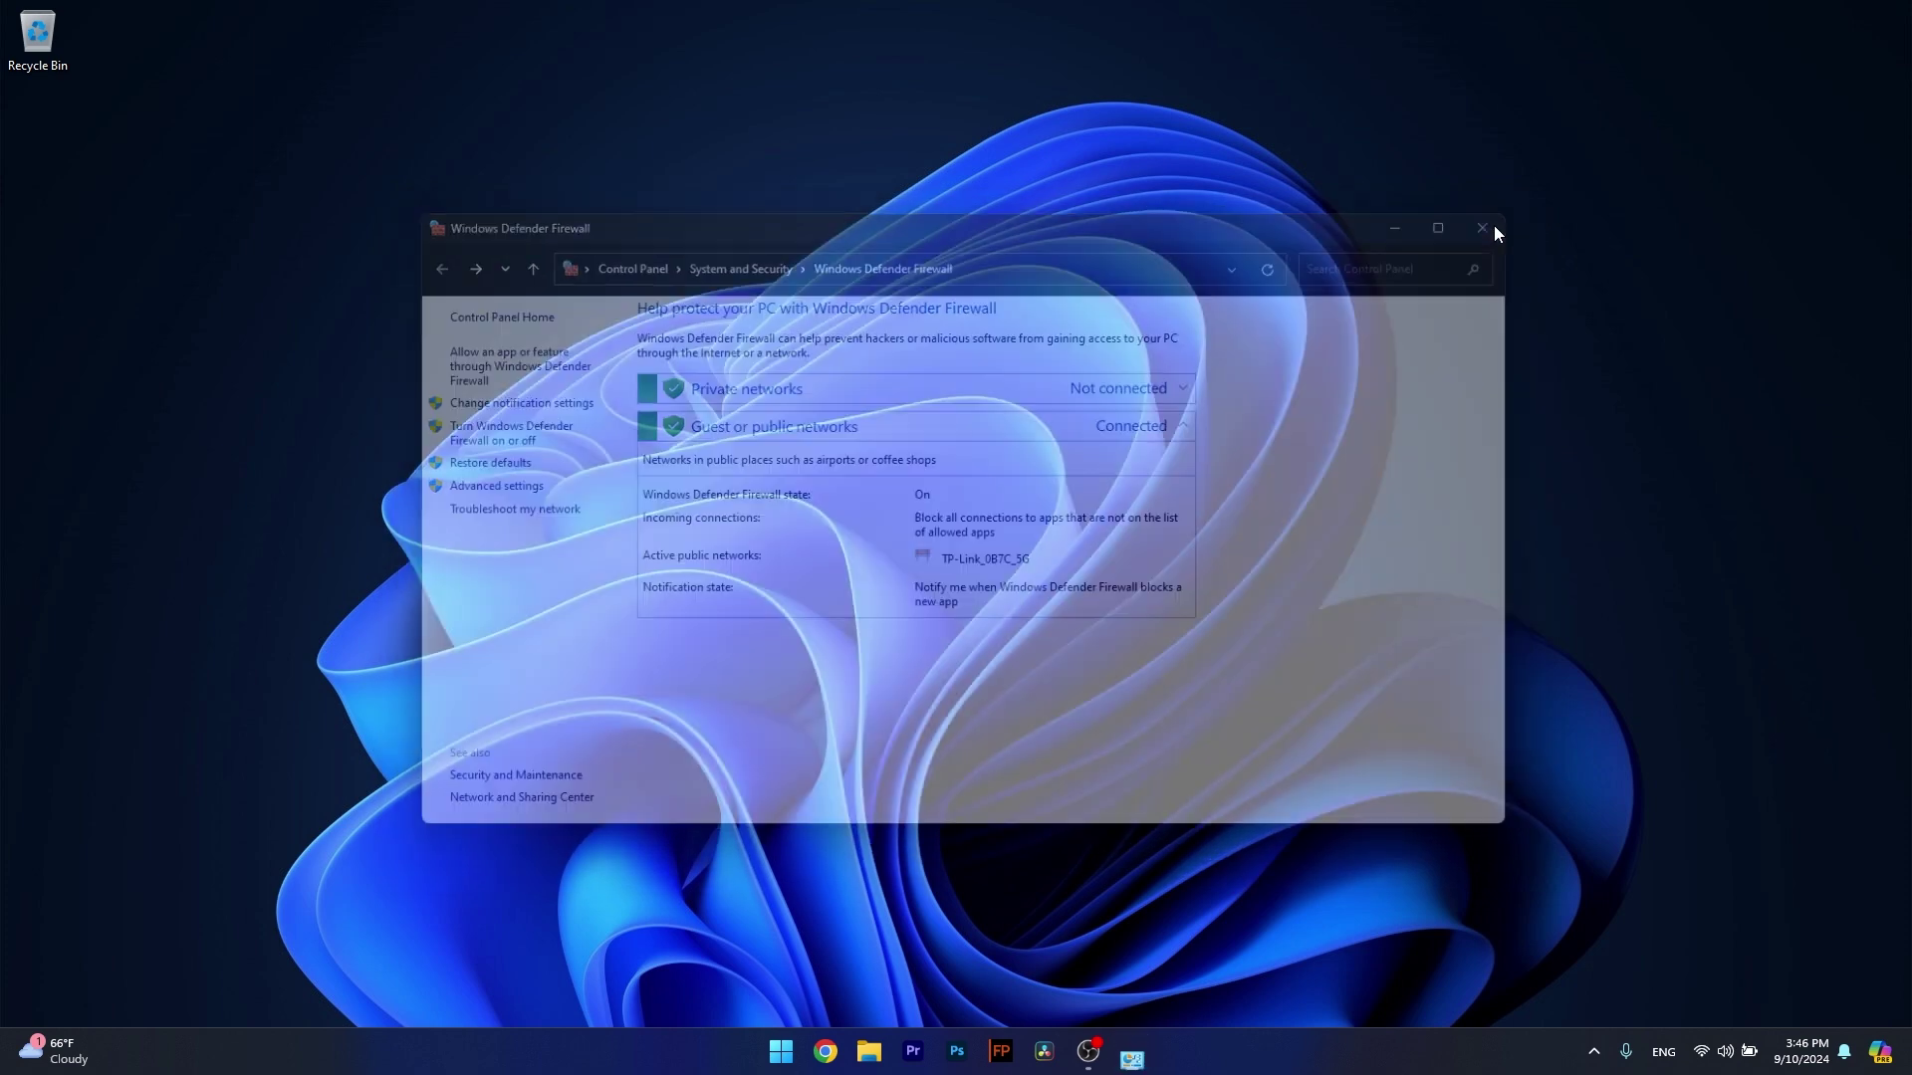